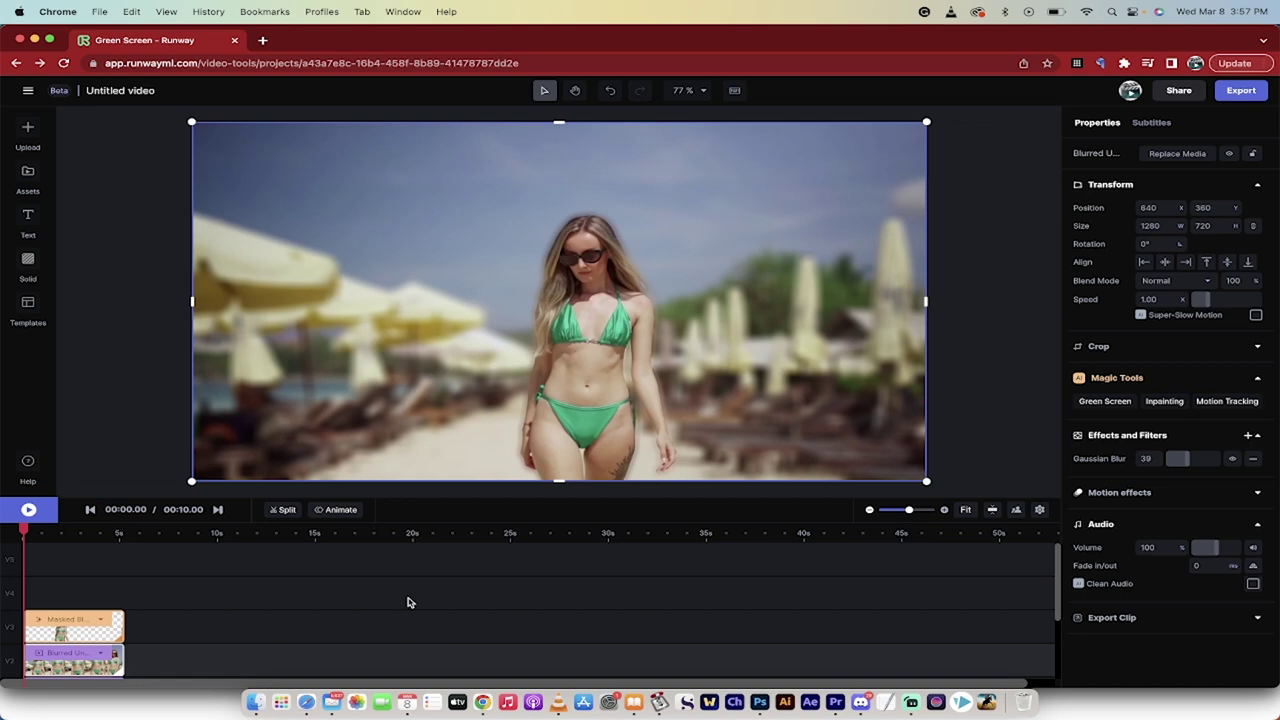
Play and pause the blurred-background preview, then rewind the clip to its start.
{"action": "key", "text": "space"}
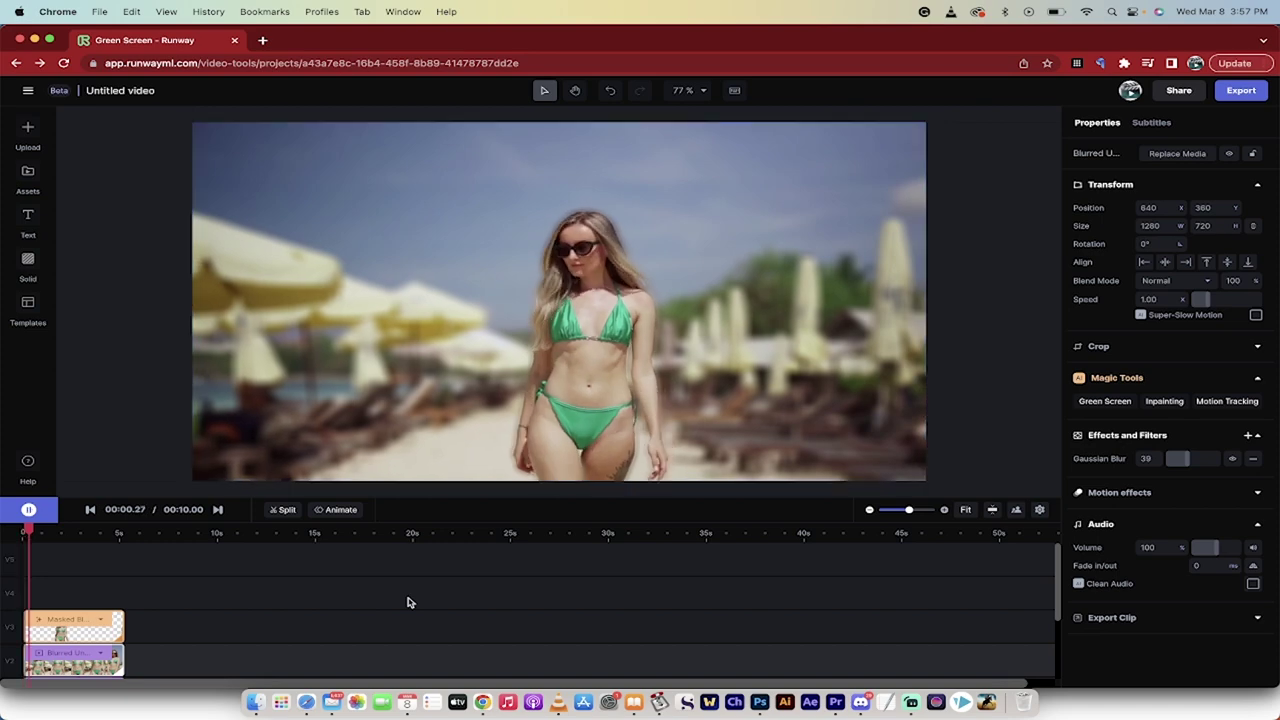
{"action": "key", "text": "space"}
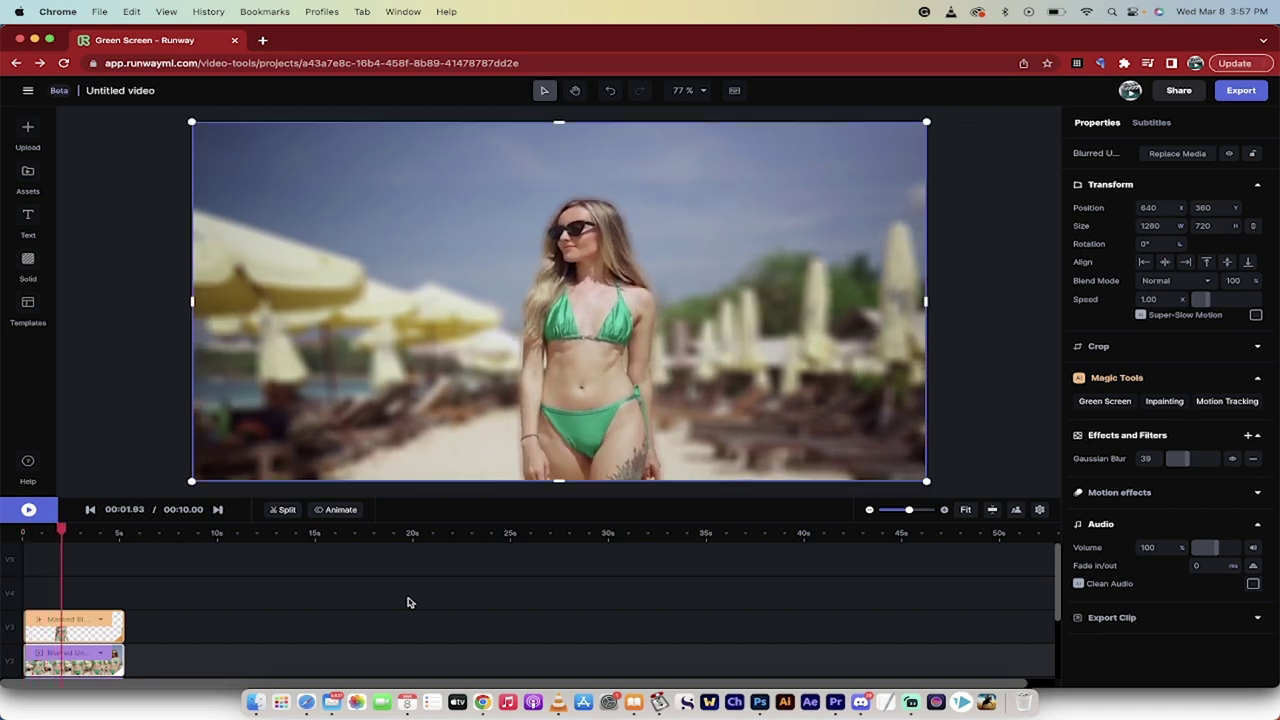
{"action": "key", "text": "space"}
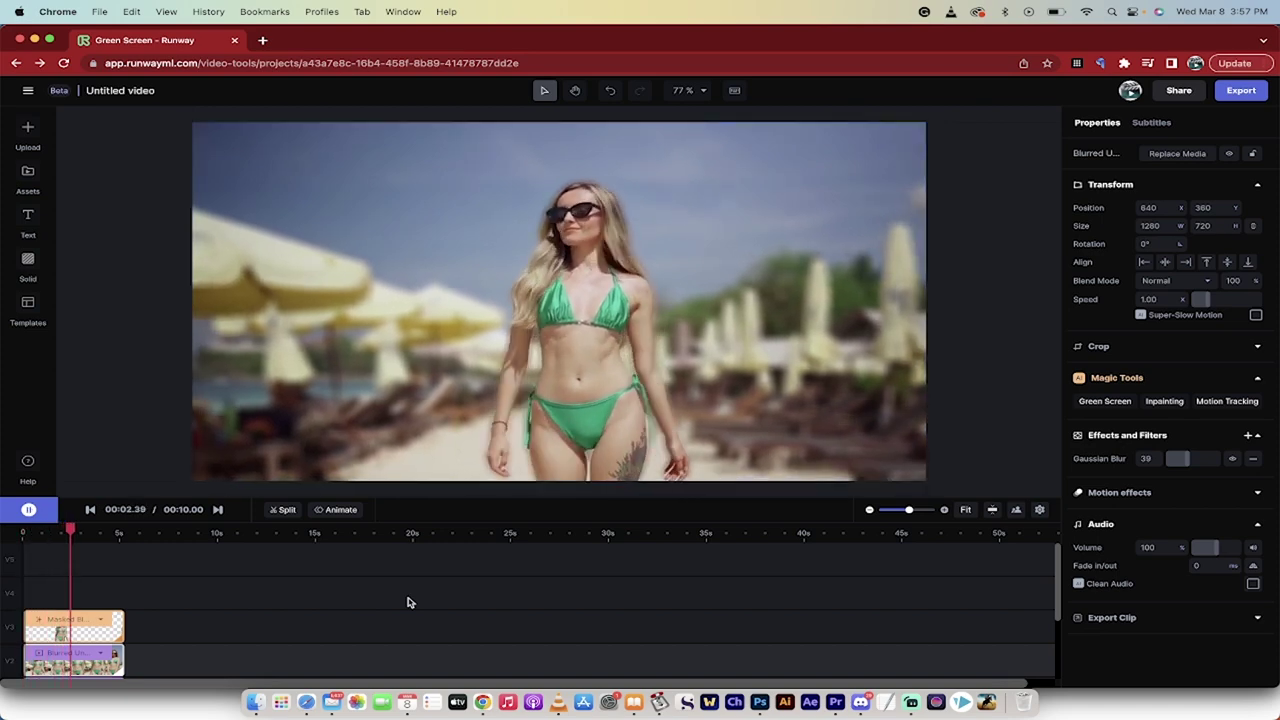
{"action": "key", "text": "space"}
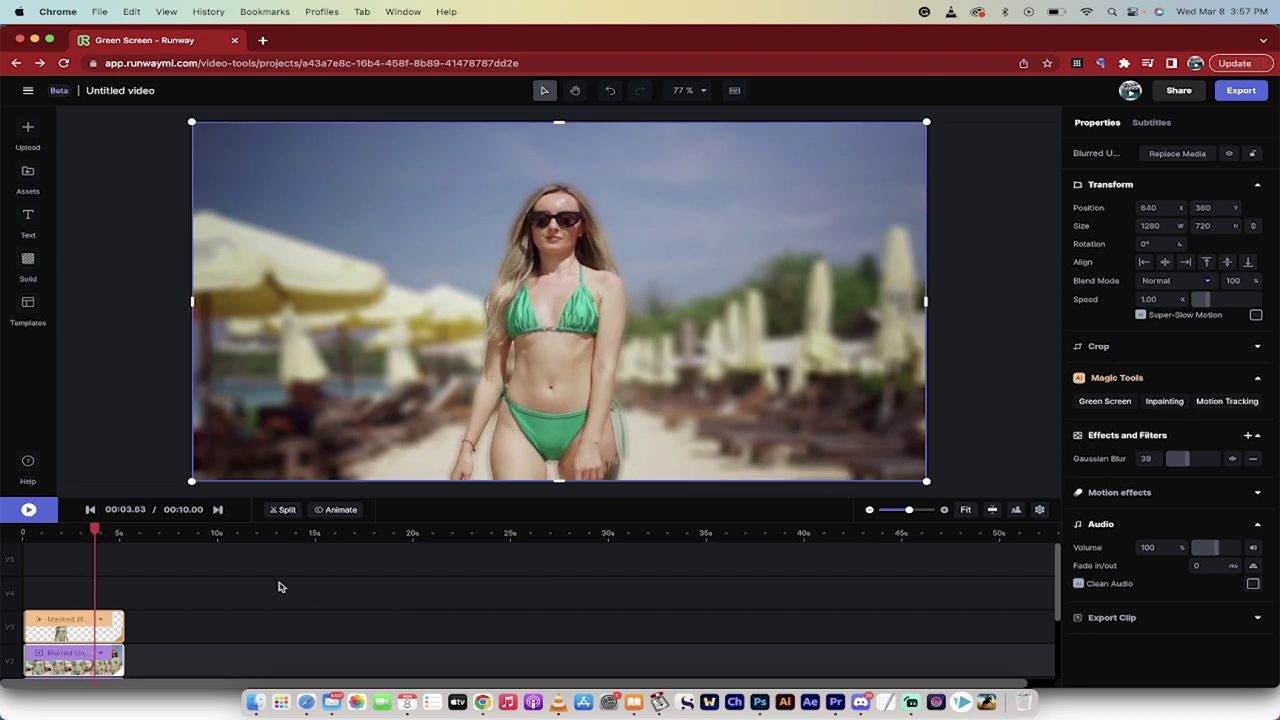
{"action": "left_click_drag", "start_coordinate": [97, 533], "coordinate": [24, 533]}
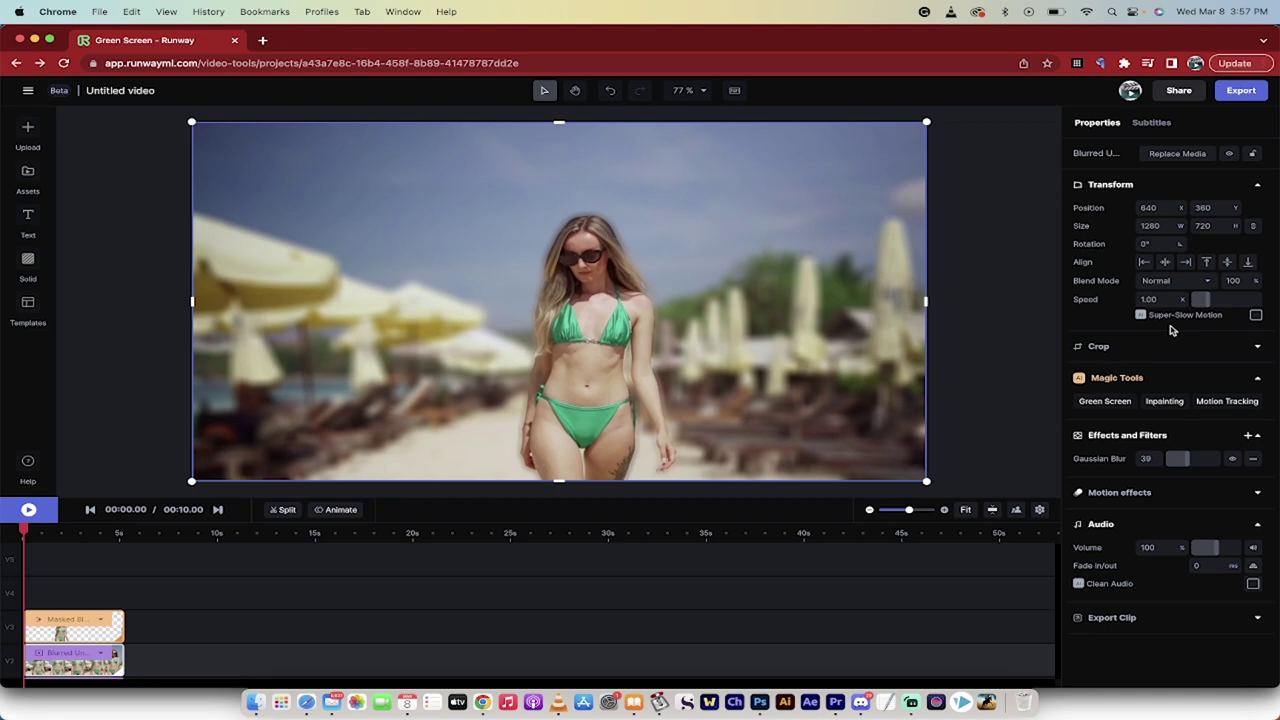
Lower the background Gaussian Blur from 39 to about 31 and preview the result.
{"action": "left_click_drag", "start_coordinate": [1177, 458], "coordinate": [1144, 470]}
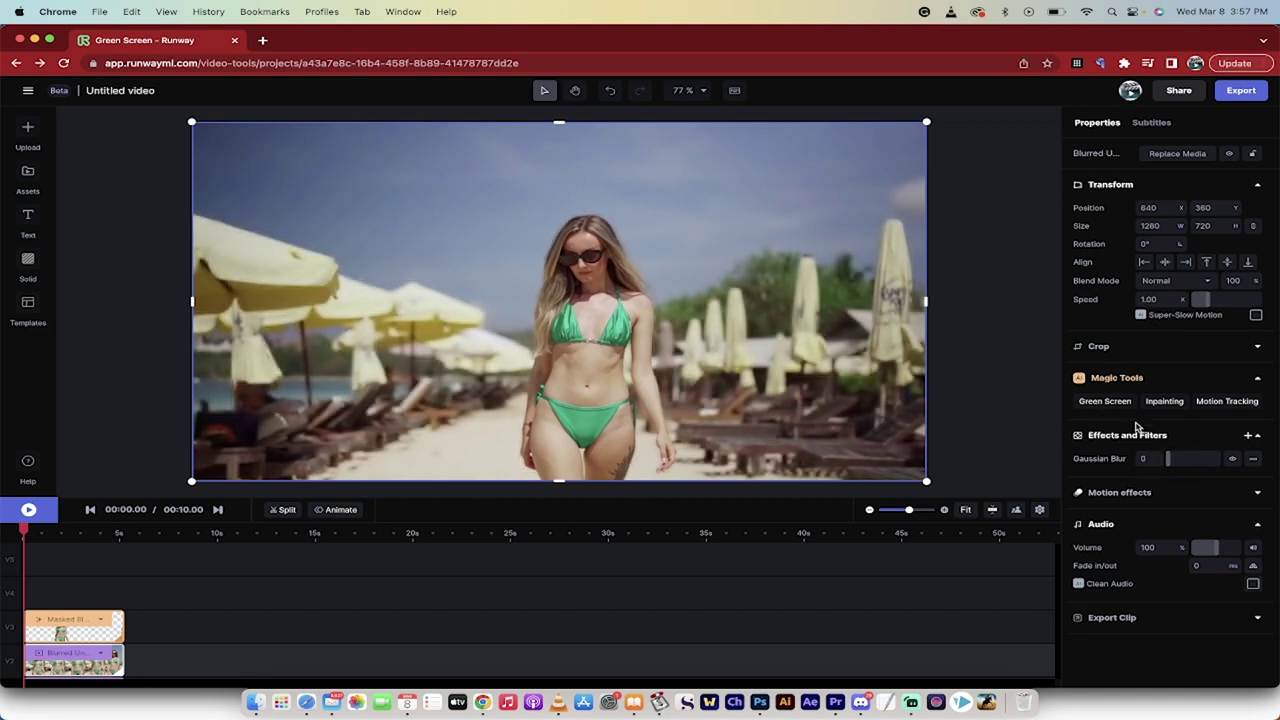
{"action": "mouse_move", "coordinate": [1168, 458]}
{"action": "left_mouse_down"}
{"action": "mouse_move", "coordinate": [1194, 457]}
{"action": "mouse_move", "coordinate": [1175, 460]}
{"action": "left_mouse_up"}
{"action": "key", "text": "space"}
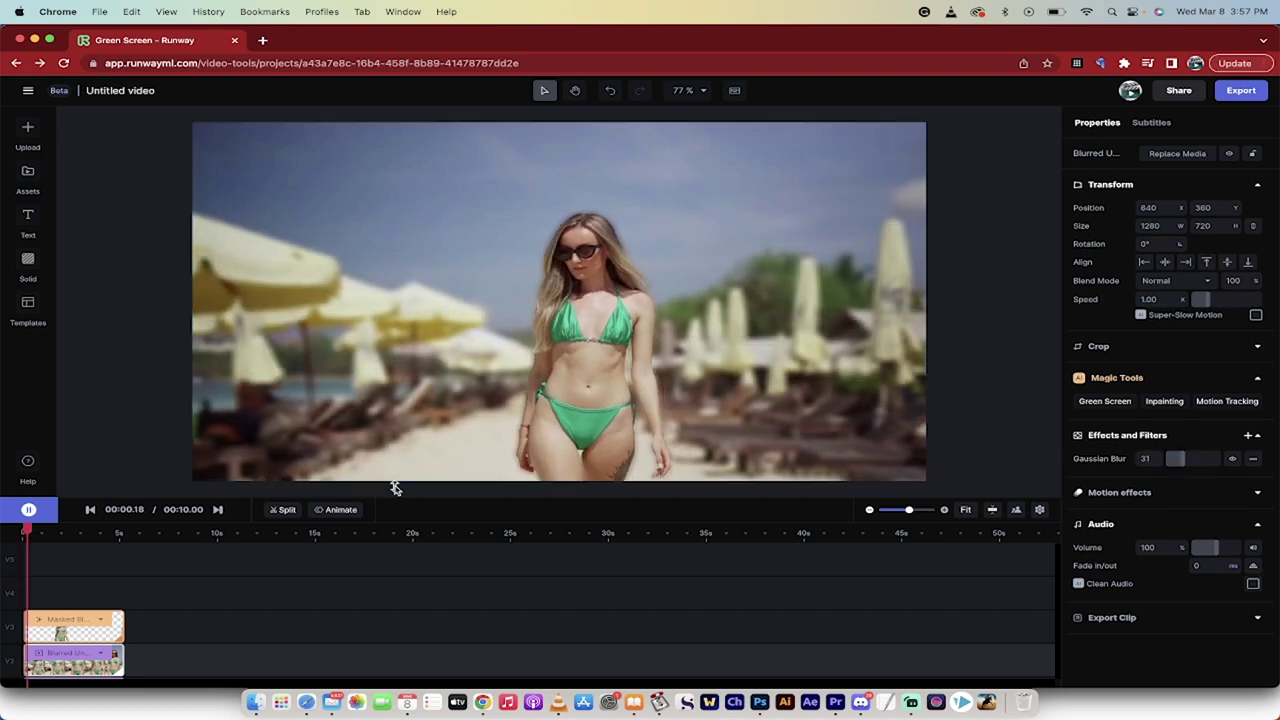
{"action": "key", "text": "space"}
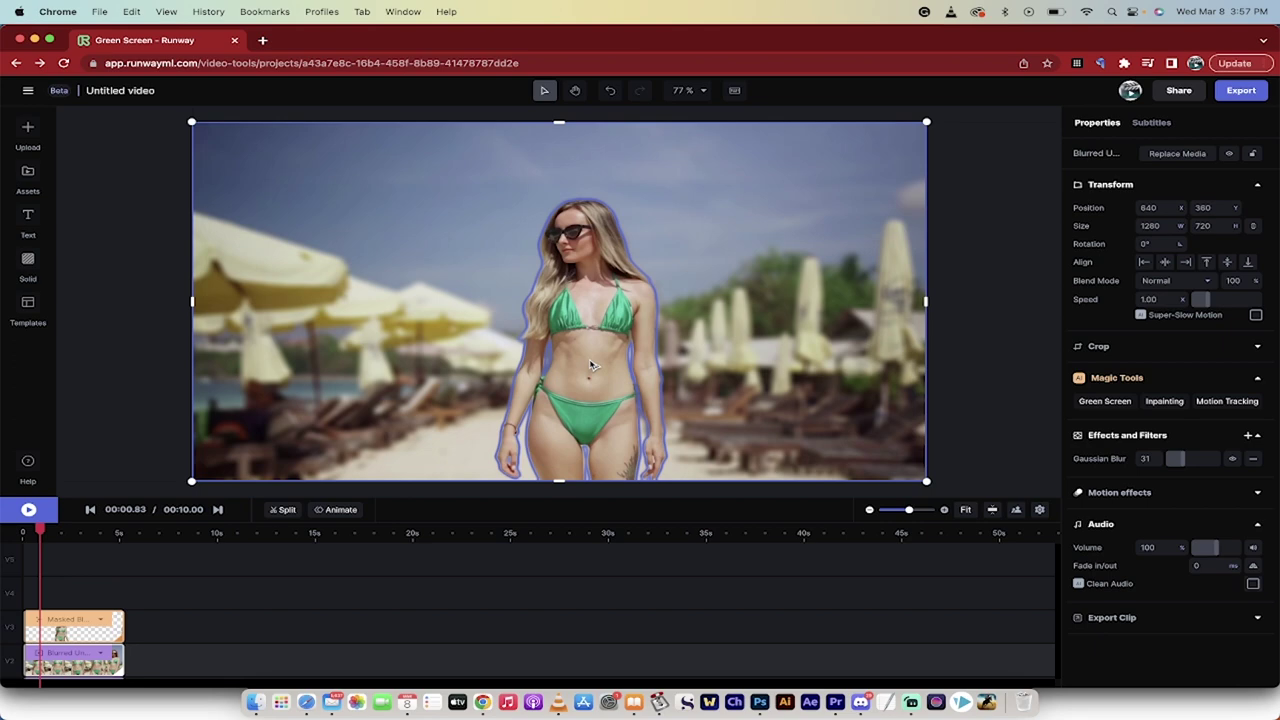
Leave the editor for the projects list and swap the old Runway tab for a fresh one.
{"action": "left_click", "coordinate": [29, 91]}
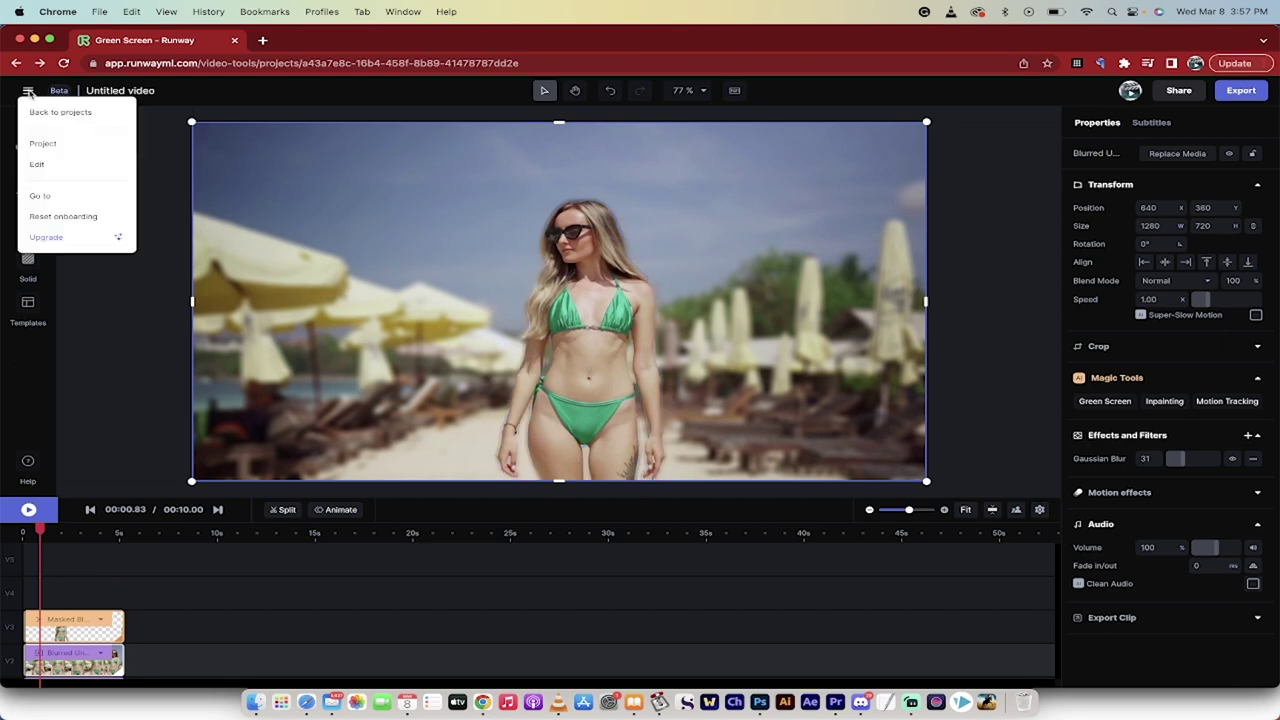
{"action": "left_click", "coordinate": [57, 112]}
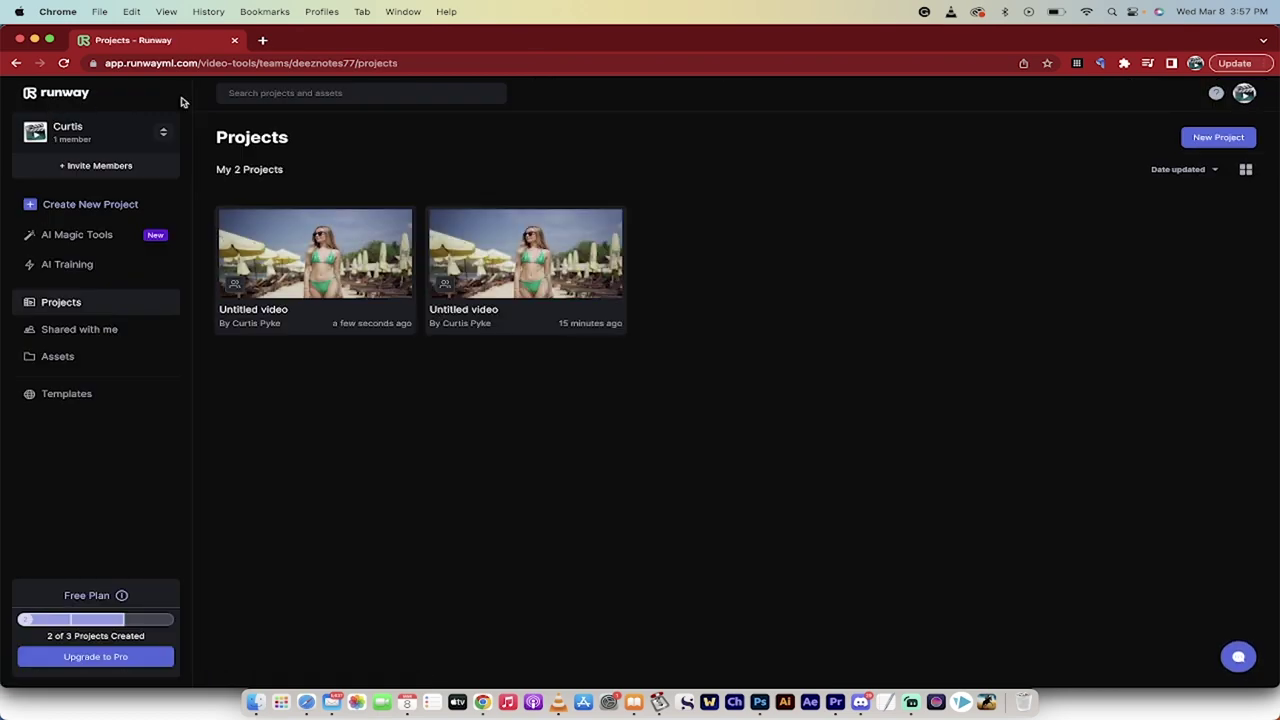
{"action": "left_click", "coordinate": [260, 39]}
{"action": "left_click", "coordinate": [235, 40]}
Load runwayml.com and log in to reach the Runway projects dashboard.
{"action": "left_click", "coordinate": [254, 62]}
{"action": "type", "text": "ru"}
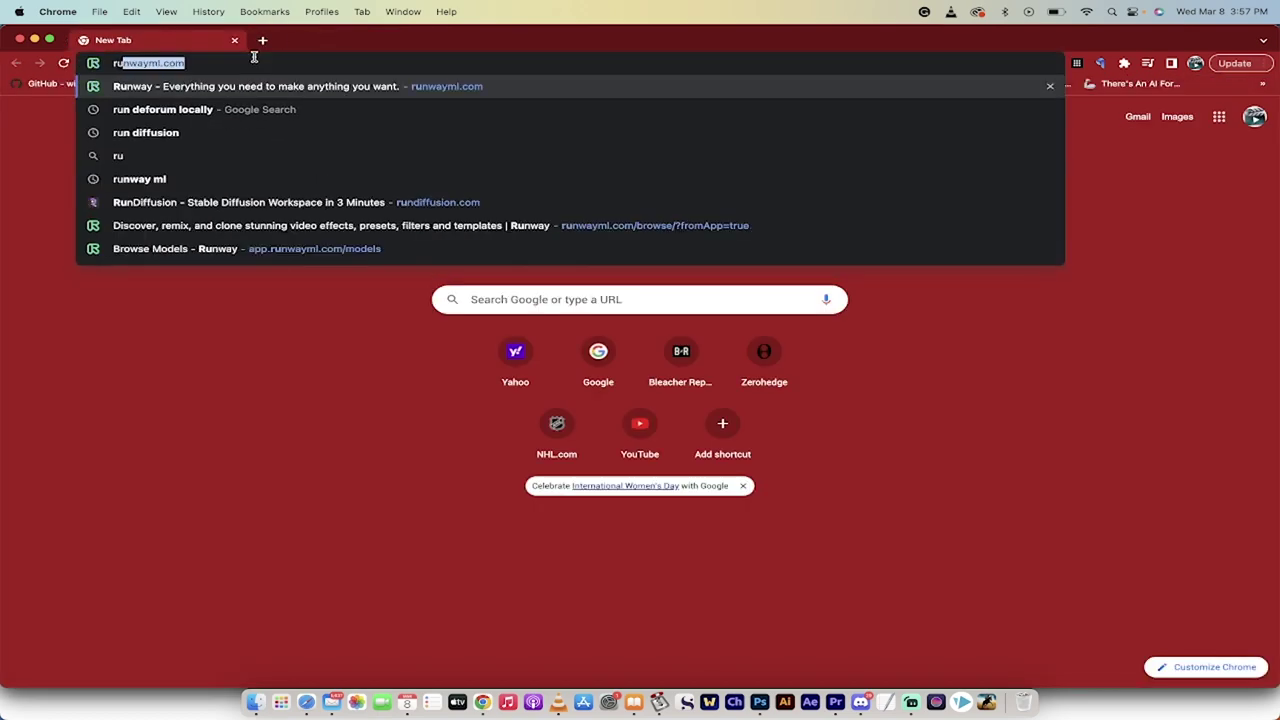
{"action": "type", "text": "nwayml.com"}
{"action": "key", "text": "Return"}
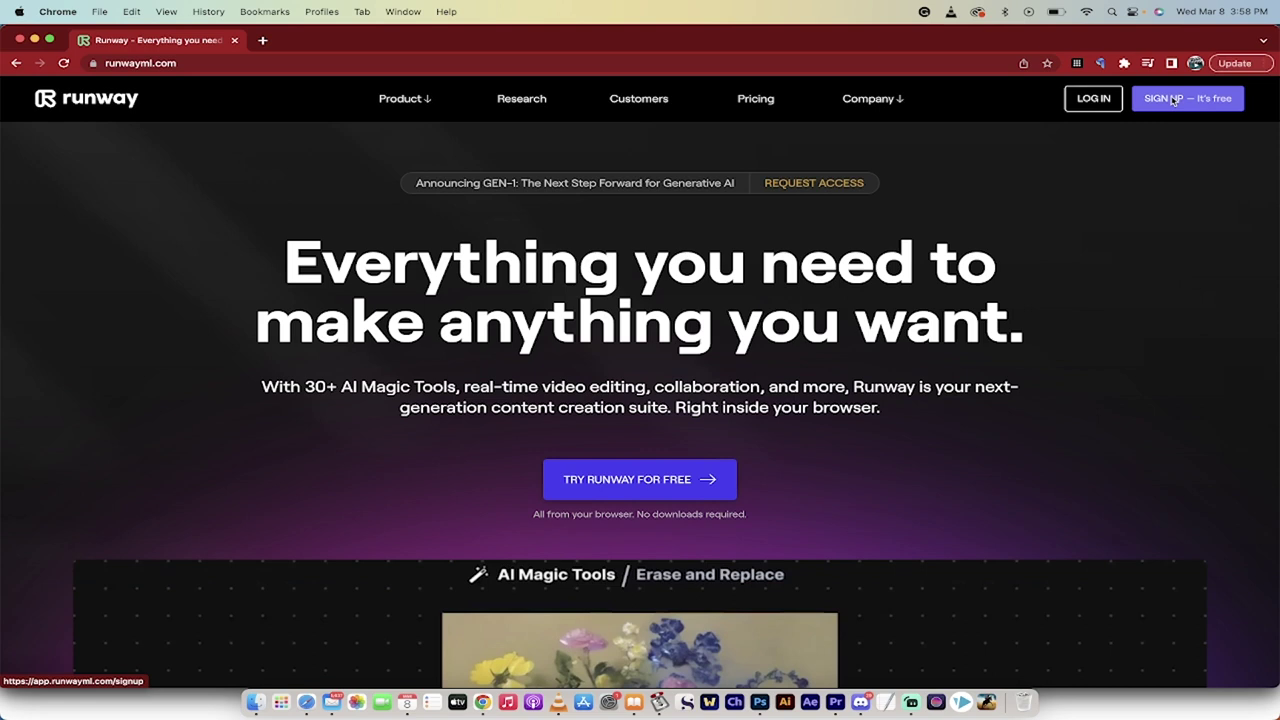
{"action": "left_click", "coordinate": [1094, 99]}
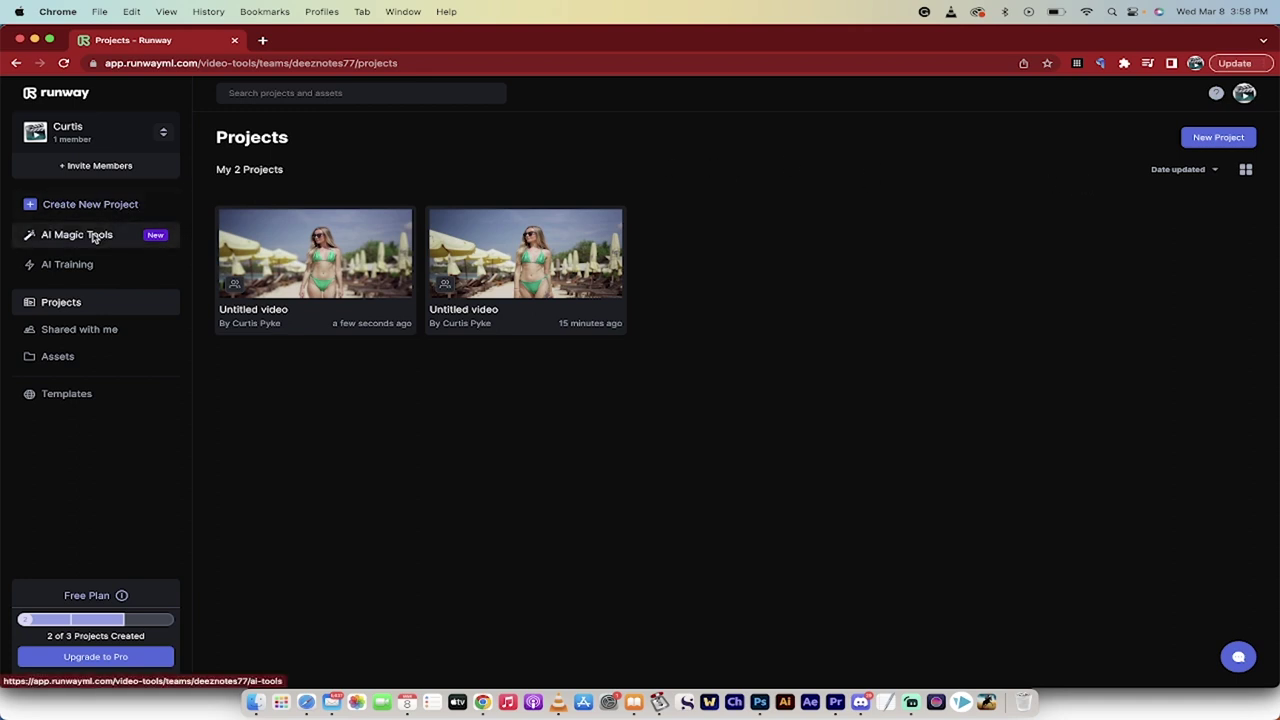
Browse the AI Magic Tools collection, scrolling down the tool cards toward Blur Background.
{"action": "left_click", "coordinate": [93, 237]}
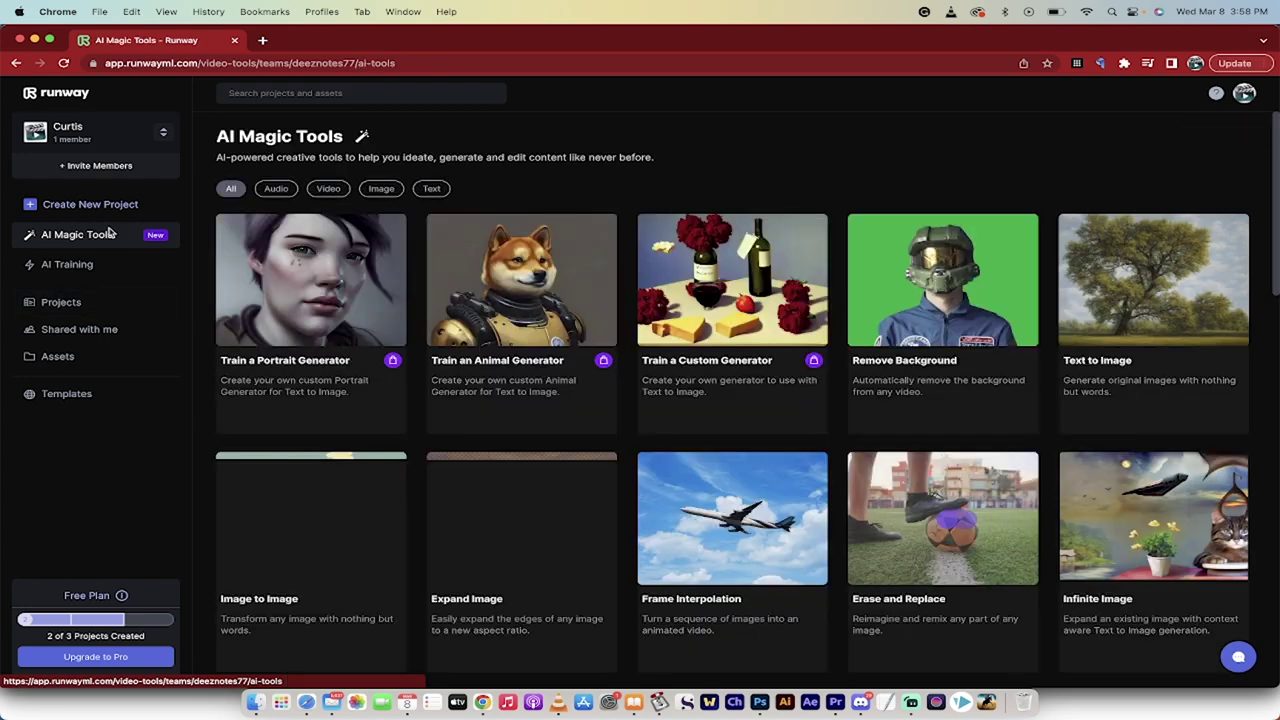
{"action": "scroll", "coordinate": [703, 288], "scroll_direction": "down", "scroll_amount": 2}
{"action": "right_click", "coordinate": [703, 286]}
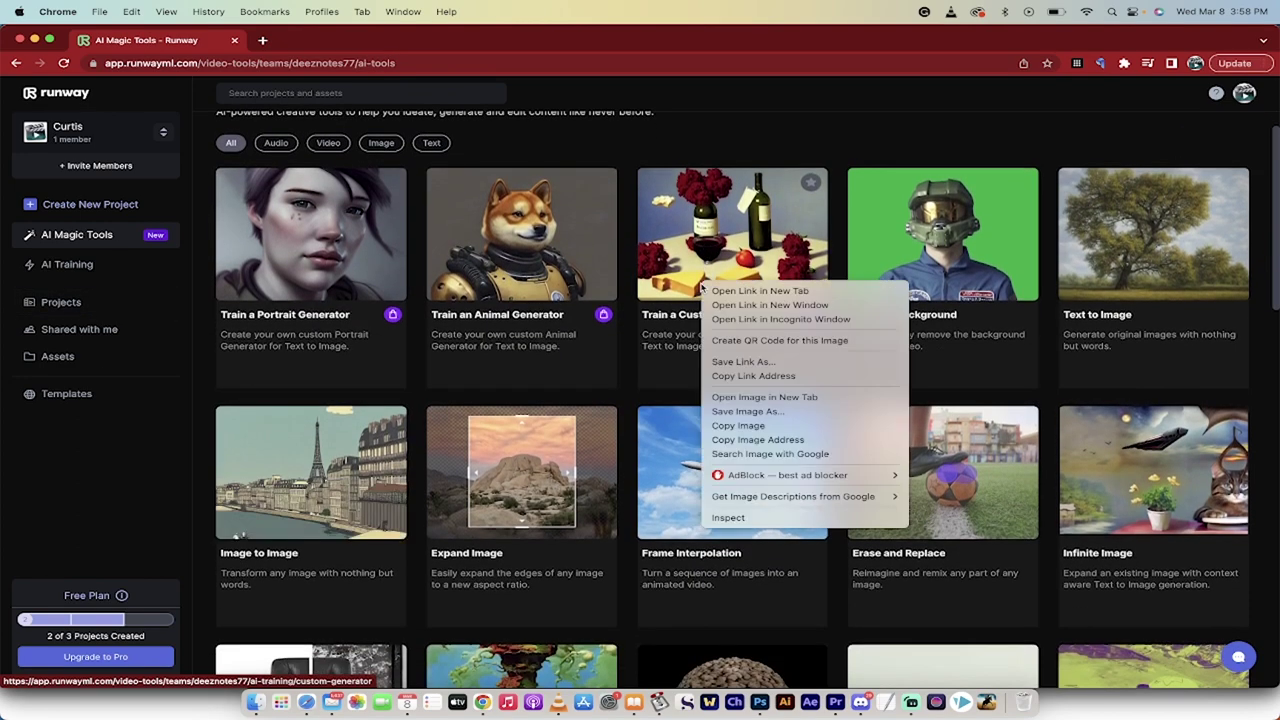
{"action": "left_click", "coordinate": [626, 351]}
{"action": "scroll", "coordinate": [626, 365], "scroll_direction": "down", "scroll_amount": 5}
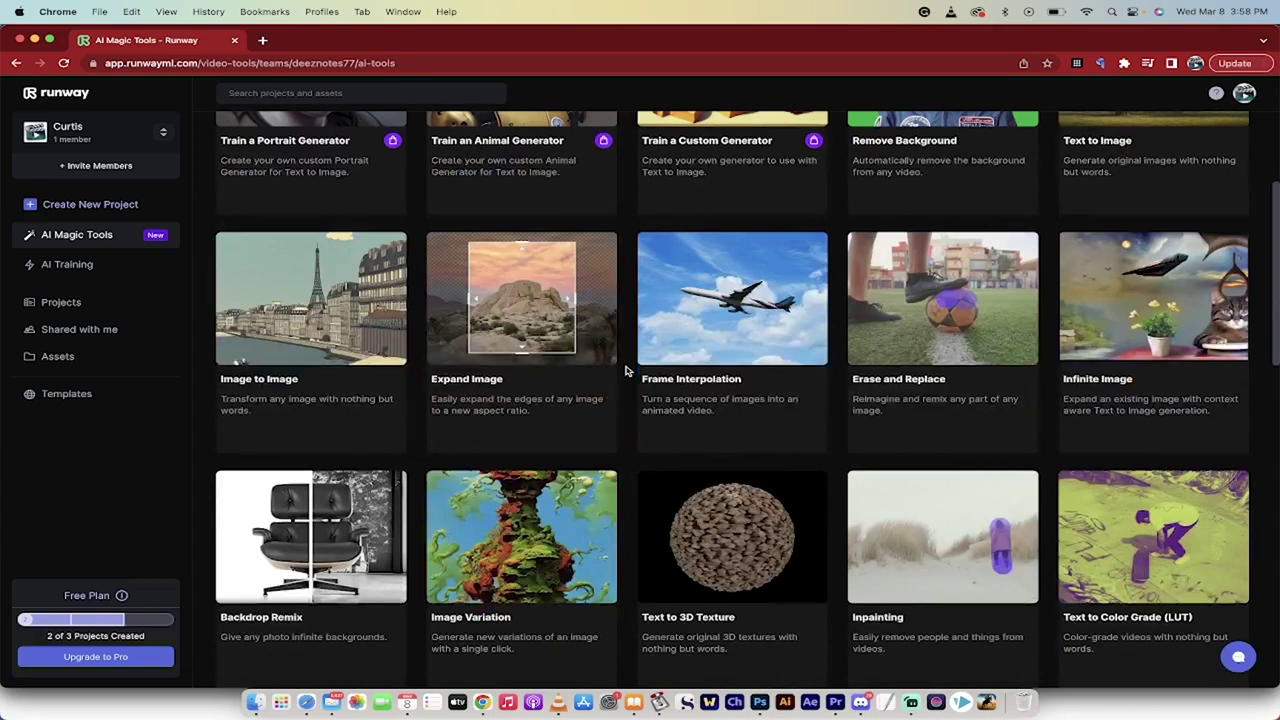
{"action": "scroll", "coordinate": [626, 371], "scroll_direction": "down", "scroll_amount": 12}
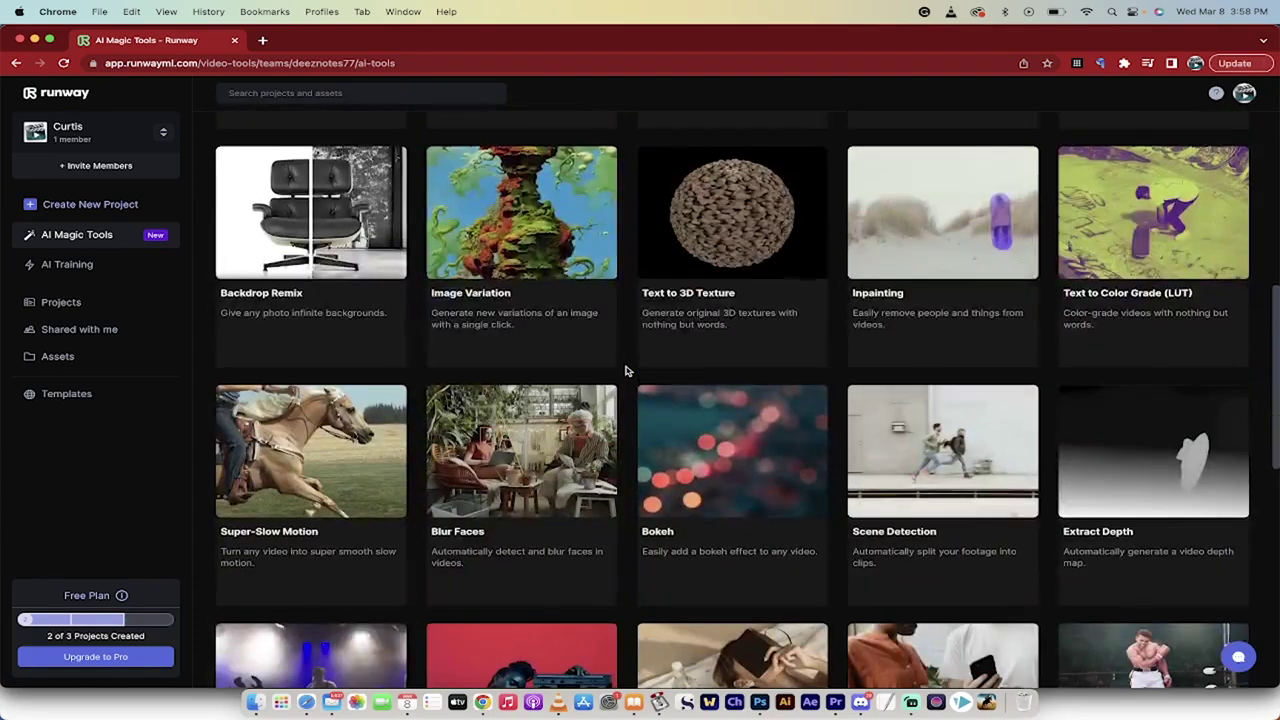
{"action": "scroll", "coordinate": [626, 371], "scroll_direction": "down", "scroll_amount": 9}
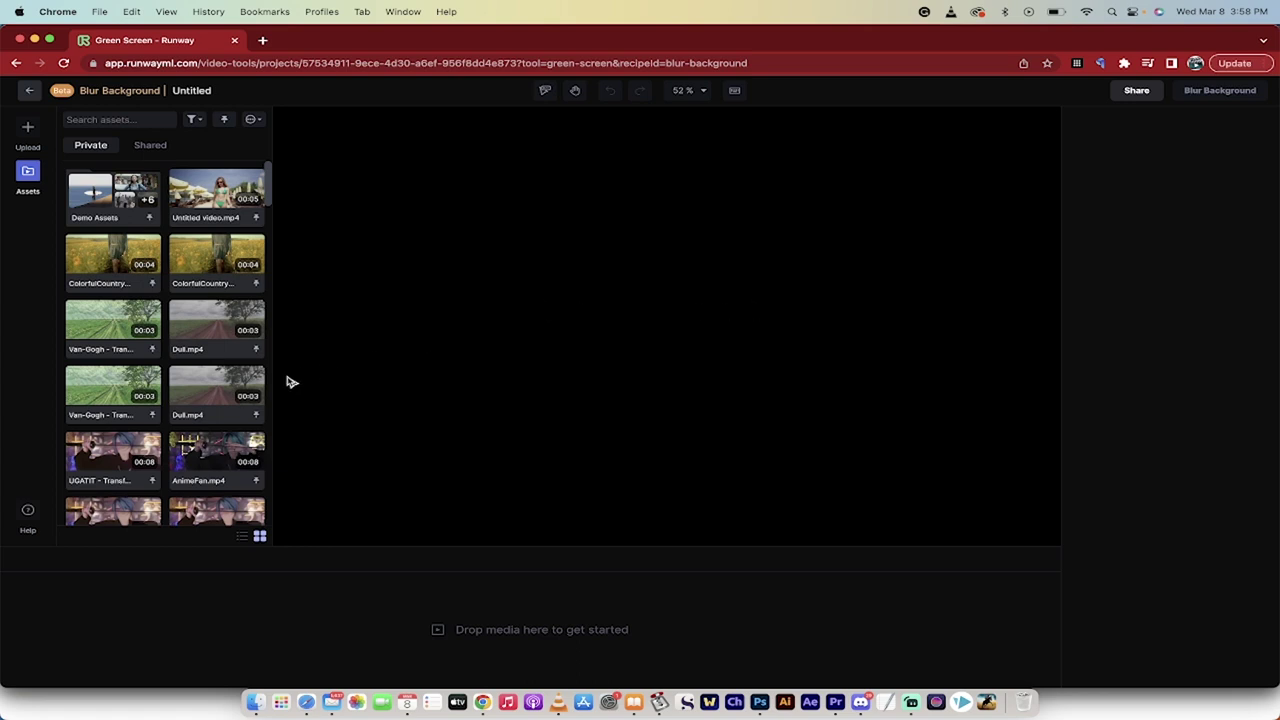
{"action": "scroll", "coordinate": [216, 388], "scroll_direction": "down", "scroll_amount": 10}
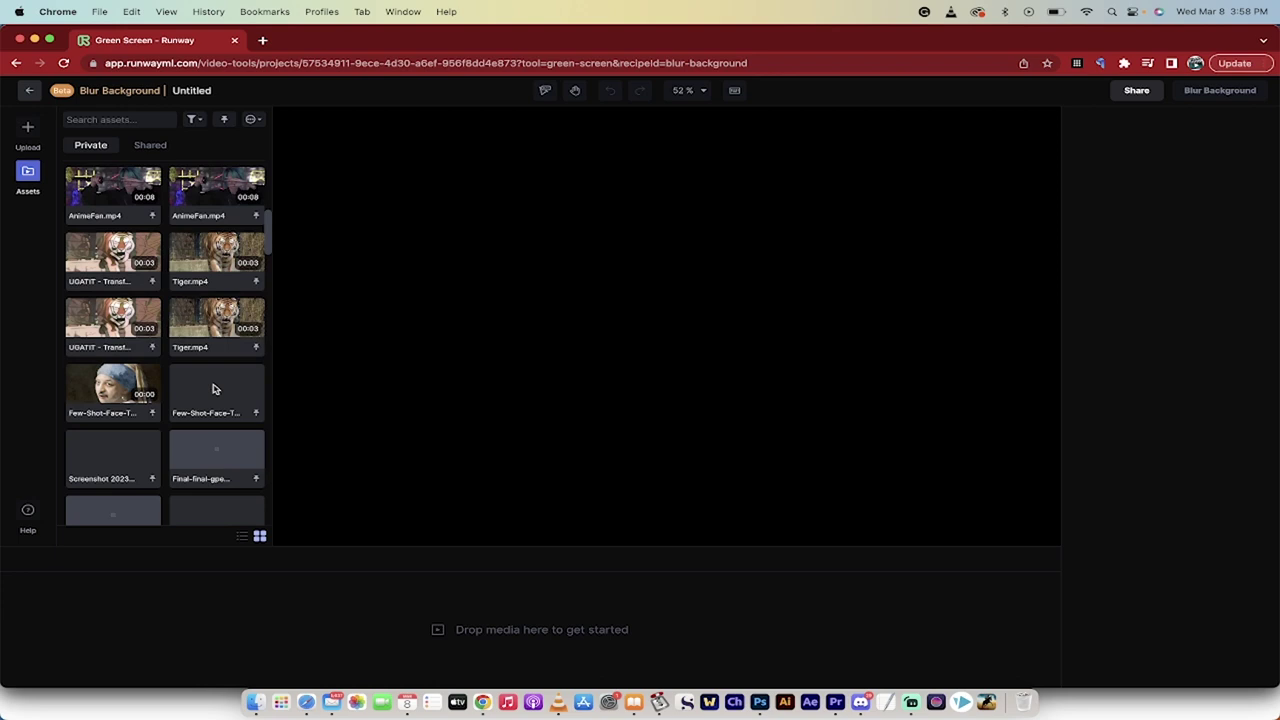
{"action": "left_click", "coordinate": [158, 148]}
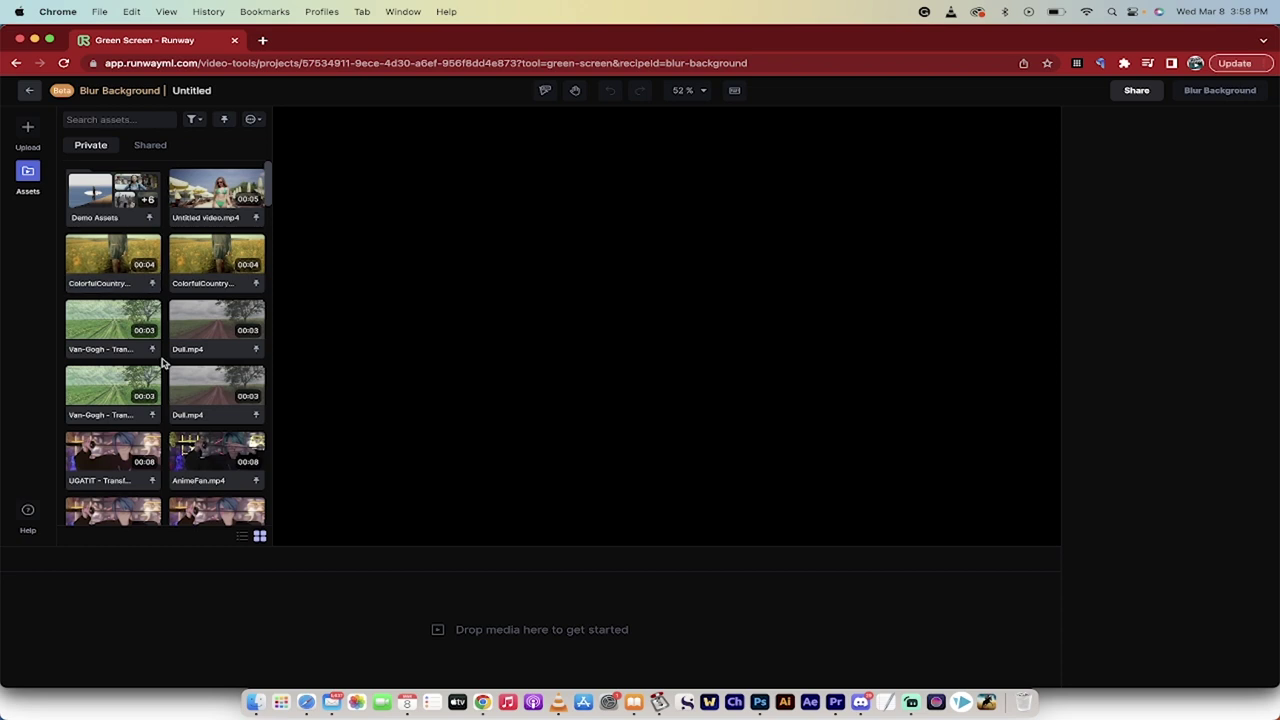
Drag Untitled video.mp4 from the Downloads folder onto the Runway page to upload it.
{"action": "left_click", "coordinate": [256, 704]}
{"action": "left_click", "coordinate": [860, 440]}
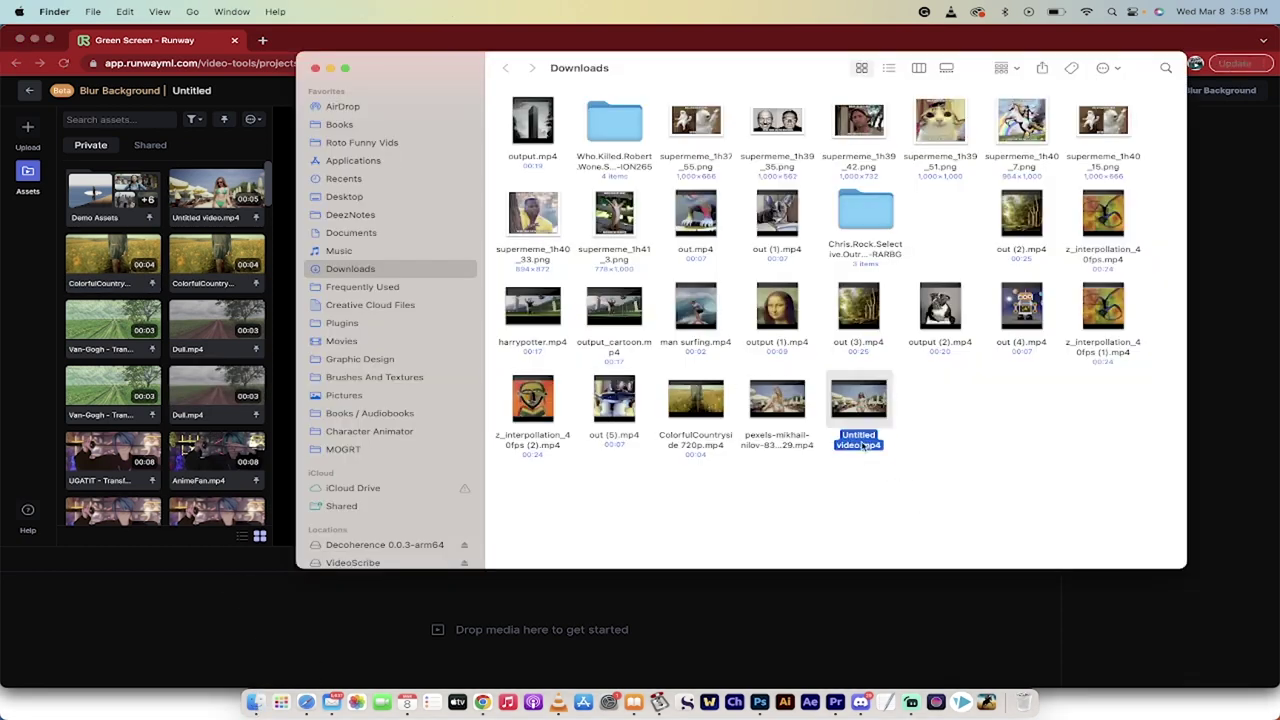
{"action": "left_click_drag", "start_coordinate": [862, 445], "coordinate": [317, 359]}
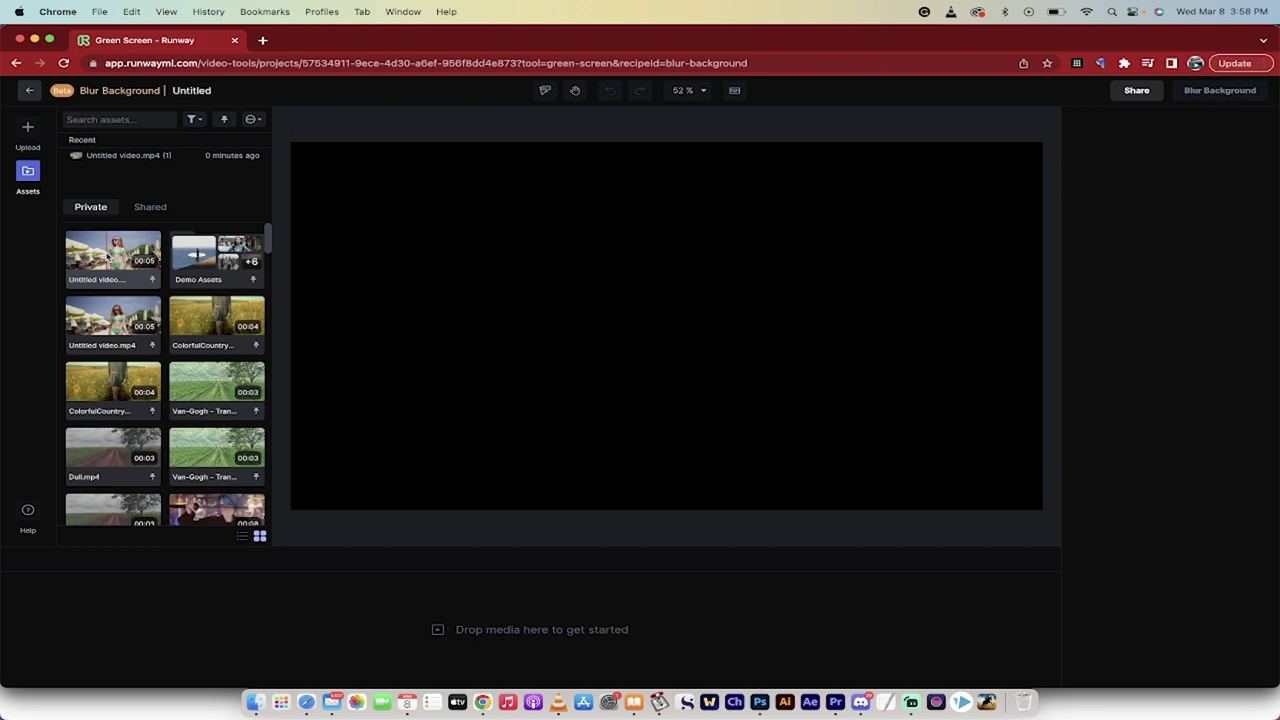
Add the uploaded Untitled video beach clip to the Blur Background timeline.
{"action": "left_click", "coordinate": [108, 257]}
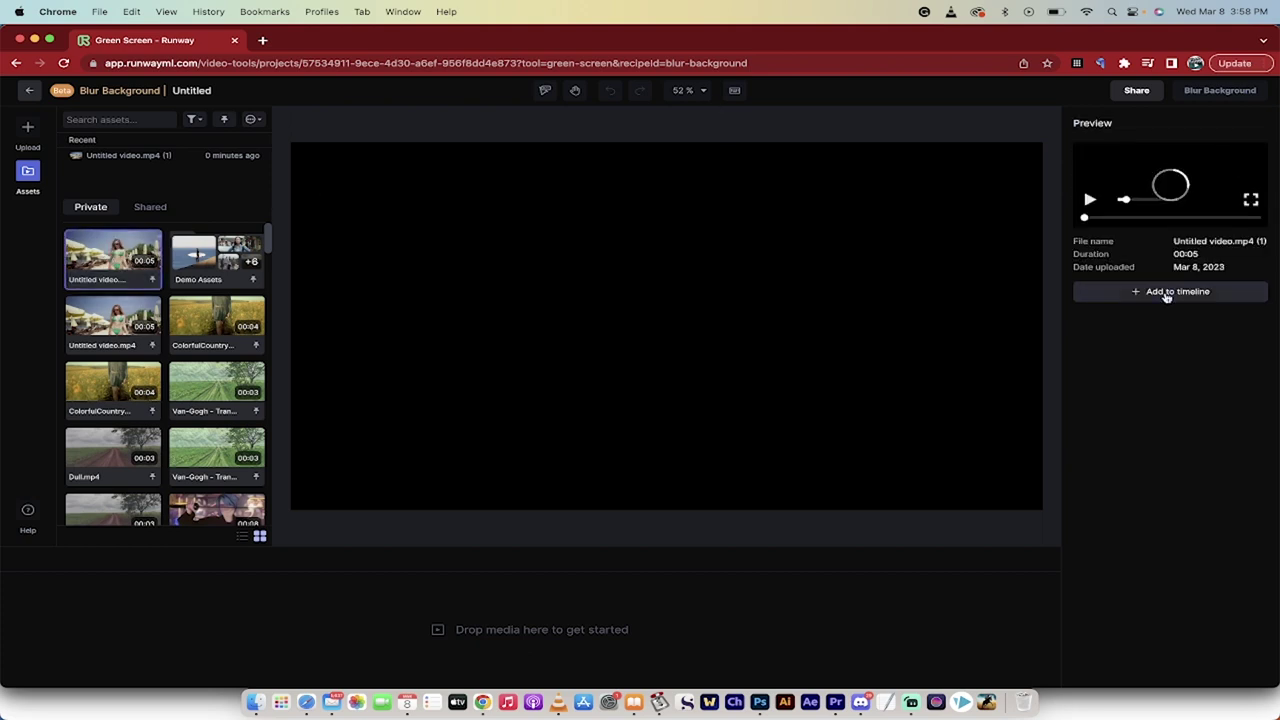
{"action": "left_click", "coordinate": [1163, 303]}
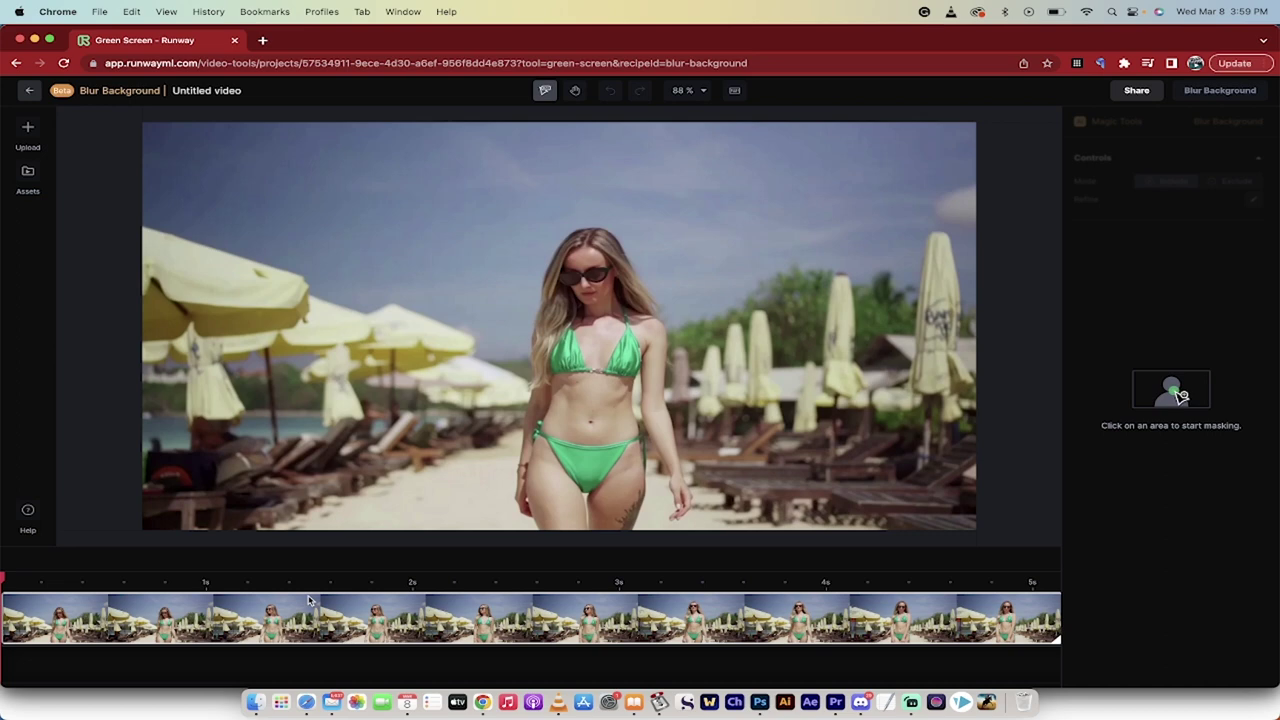
Return the timeline to the first frame and mask the woman as the subject.
{"action": "left_click", "coordinate": [428, 622]}
{"action": "left_click_drag", "start_coordinate": [424, 580], "coordinate": [316, 580]}
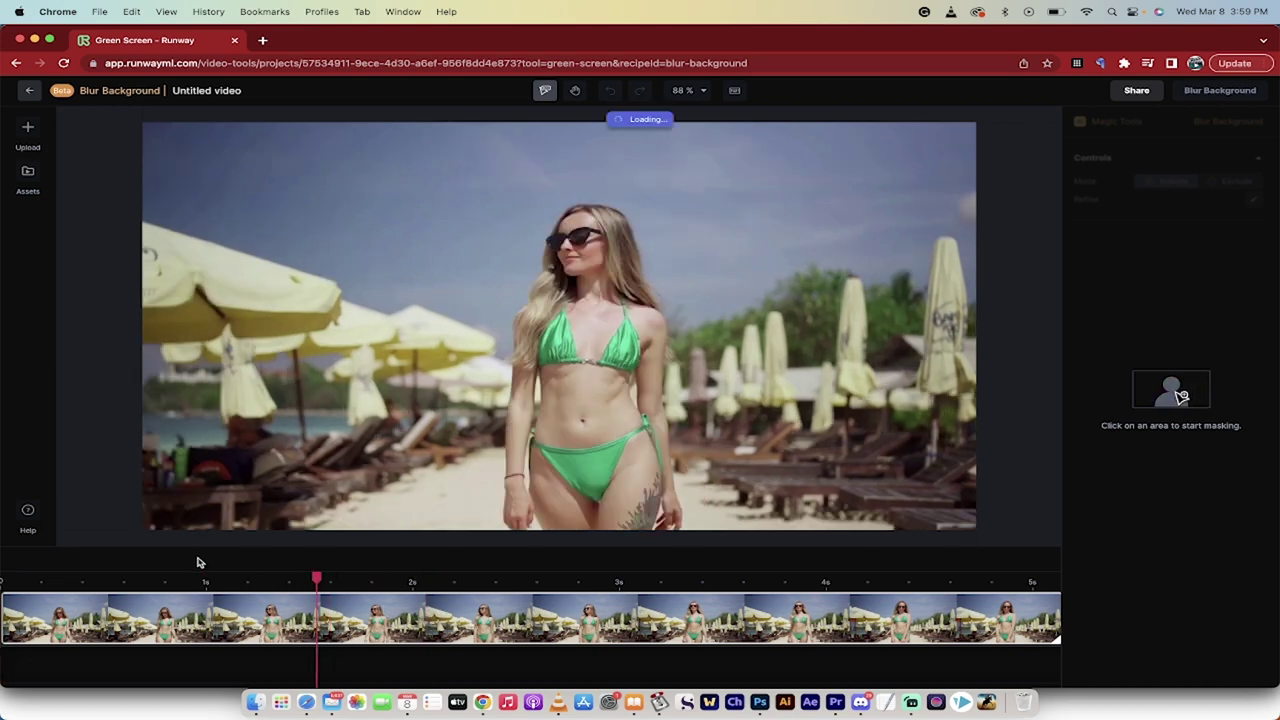
{"action": "left_click_drag", "start_coordinate": [197, 563], "coordinate": [5, 548]}
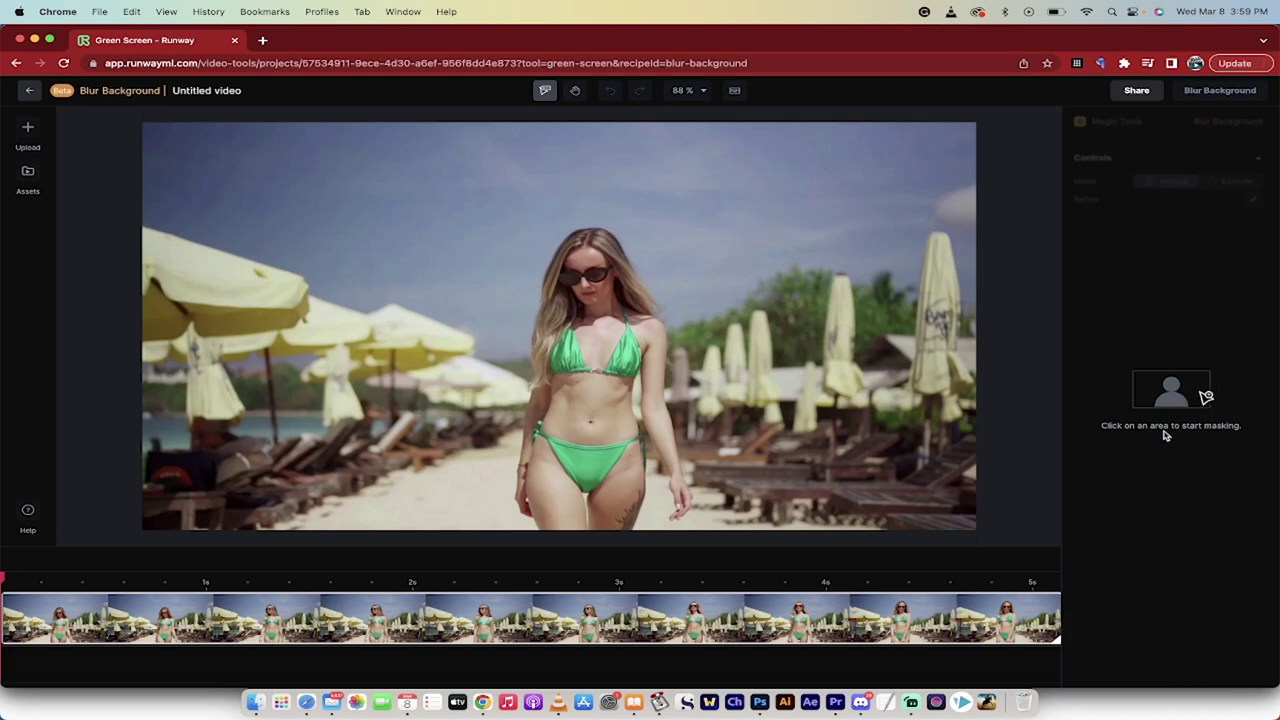
{"action": "left_click", "coordinate": [596, 346]}
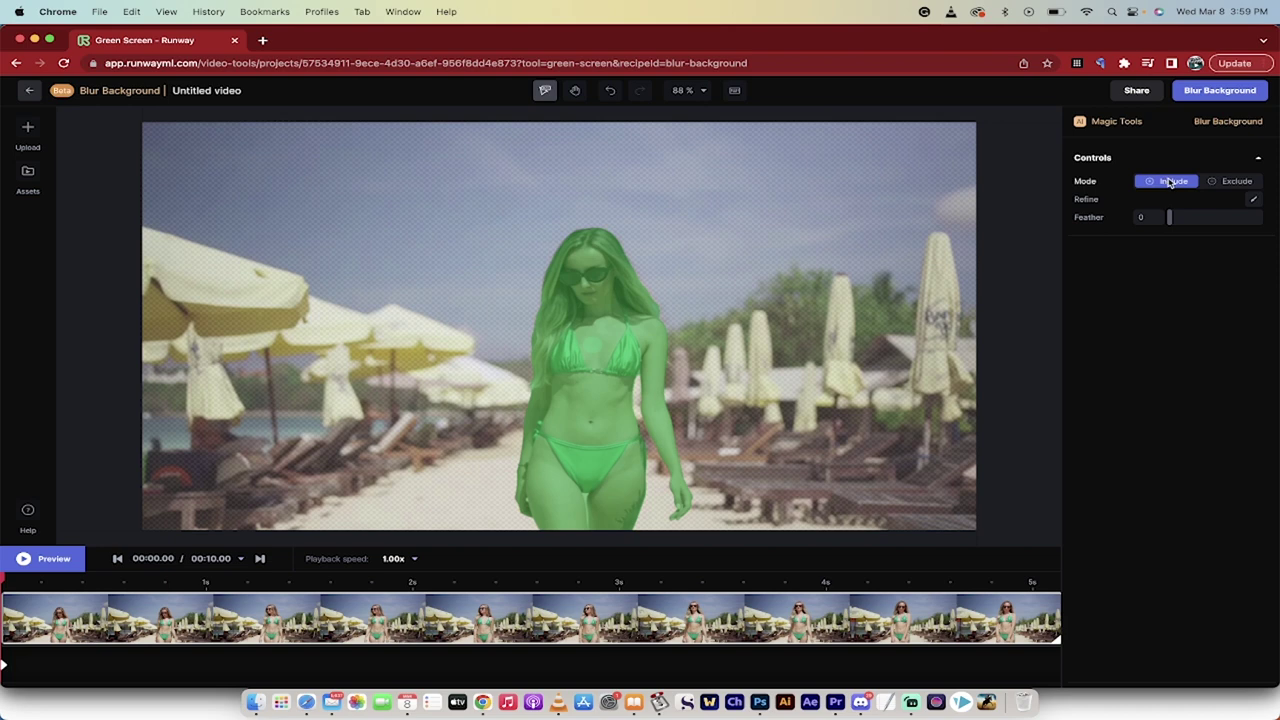
Set the mask mode to Exclude and apply Blur Background, opening the result in the editor.
{"action": "left_click", "coordinate": [1226, 182]}
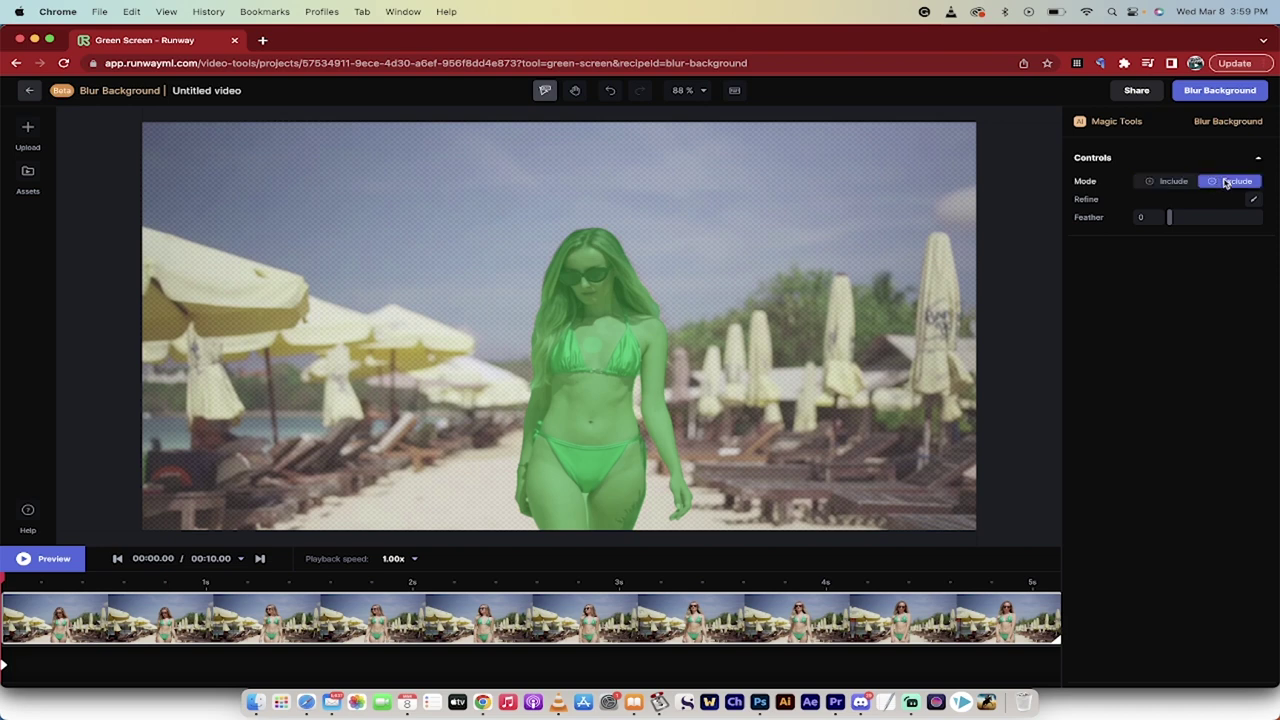
{"action": "left_click", "coordinate": [1176, 183]}
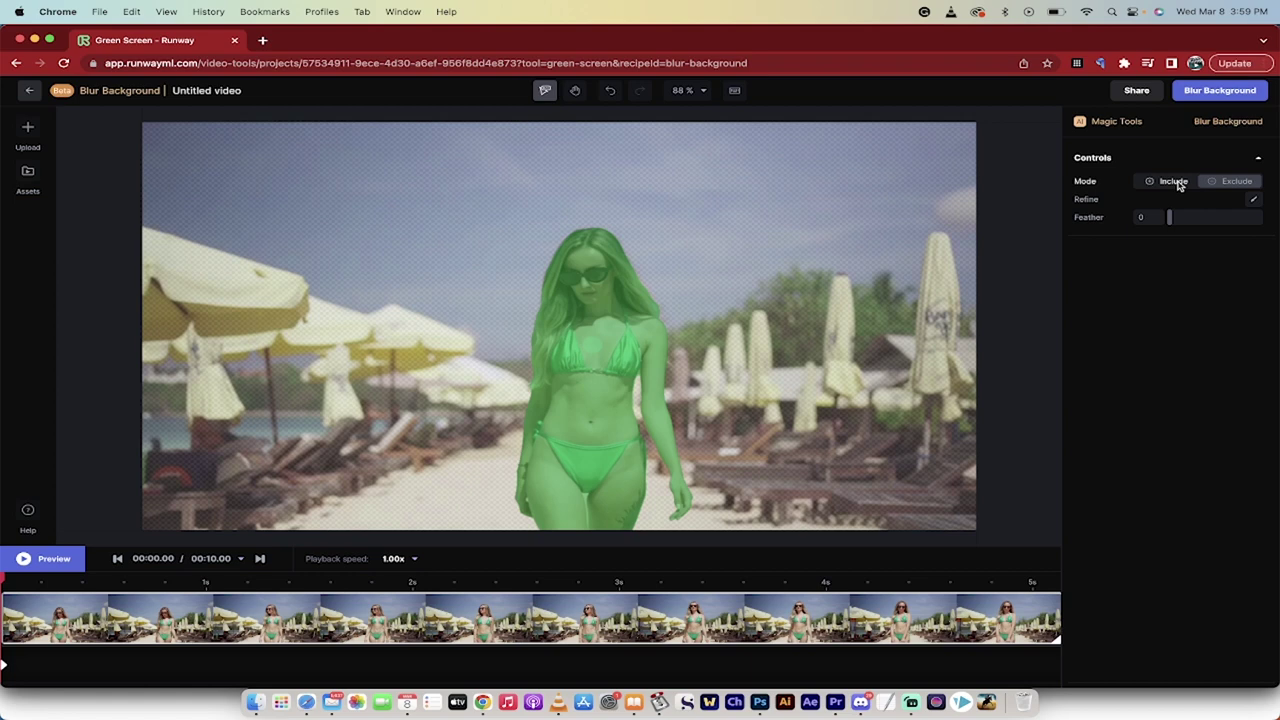
{"action": "left_click", "coordinate": [1221, 184]}
{"action": "left_click", "coordinate": [54, 561]}
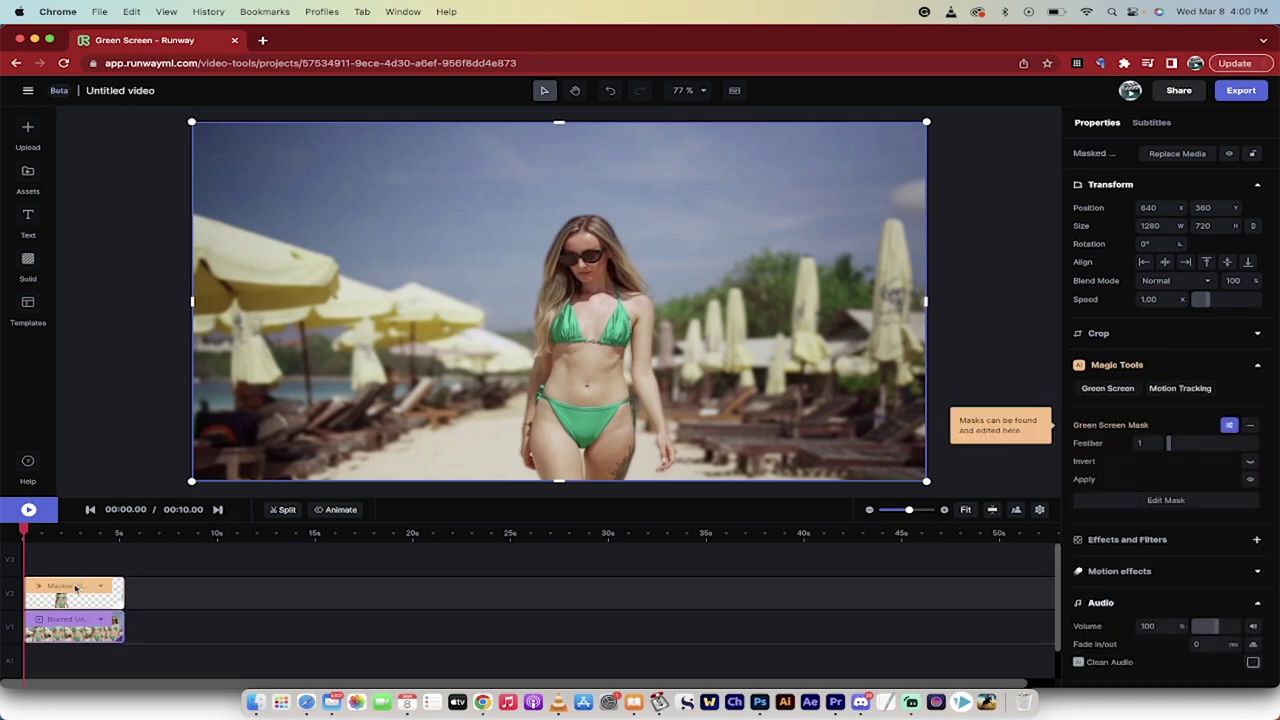
Select the Blurred clip on V1 and adjust its Gaussian Blur from 20 to 31.
{"action": "left_click", "coordinate": [57, 628]}
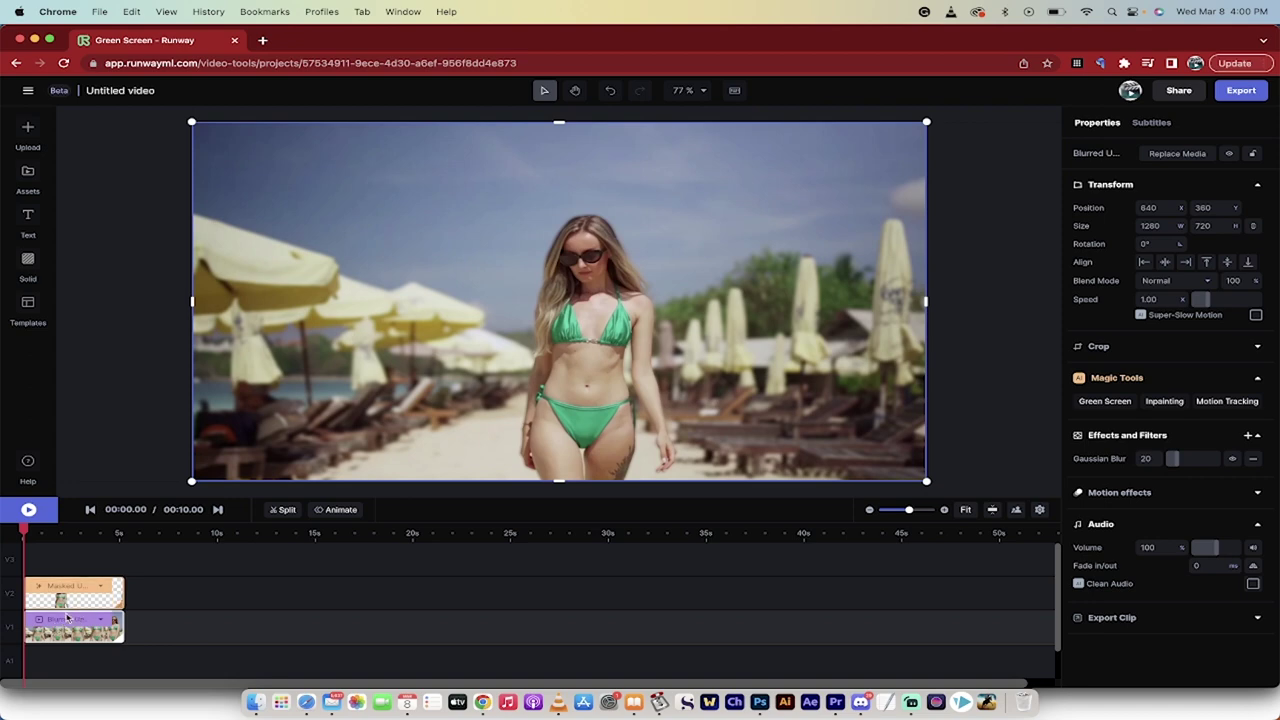
{"action": "left_click", "coordinate": [68, 585]}
{"action": "left_click", "coordinate": [222, 566]}
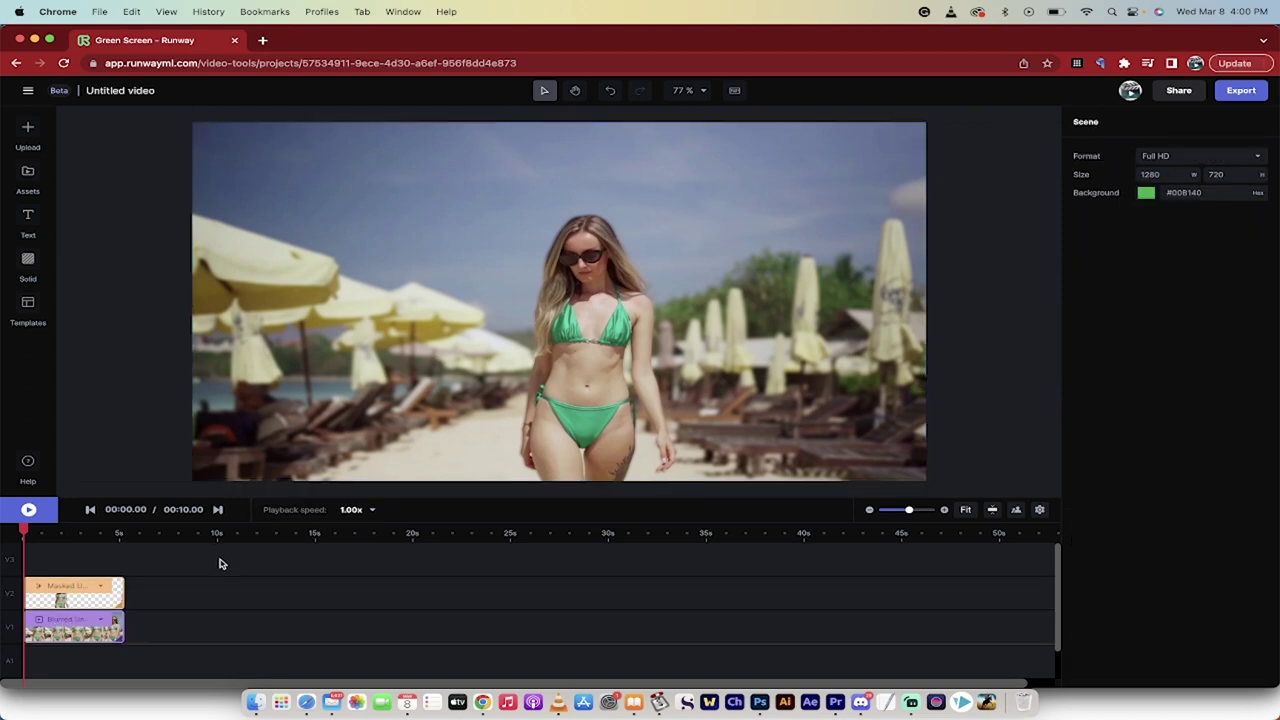
{"action": "left_click", "coordinate": [88, 622]}
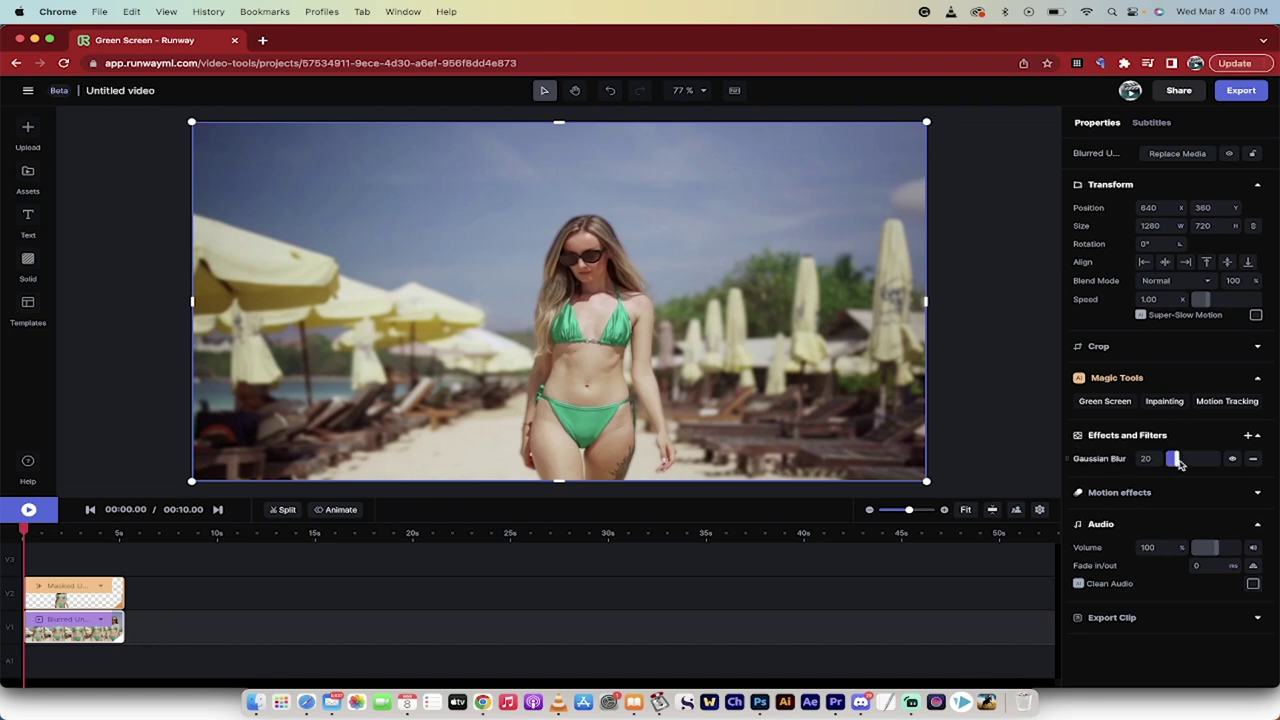
{"action": "mouse_move", "coordinate": [1173, 458]}
{"action": "left_mouse_down"}
{"action": "mouse_move", "coordinate": [1221, 462]}
{"action": "mouse_move", "coordinate": [1171, 461]}
{"action": "mouse_move", "coordinate": [1190, 461]}
{"action": "left_mouse_up"}
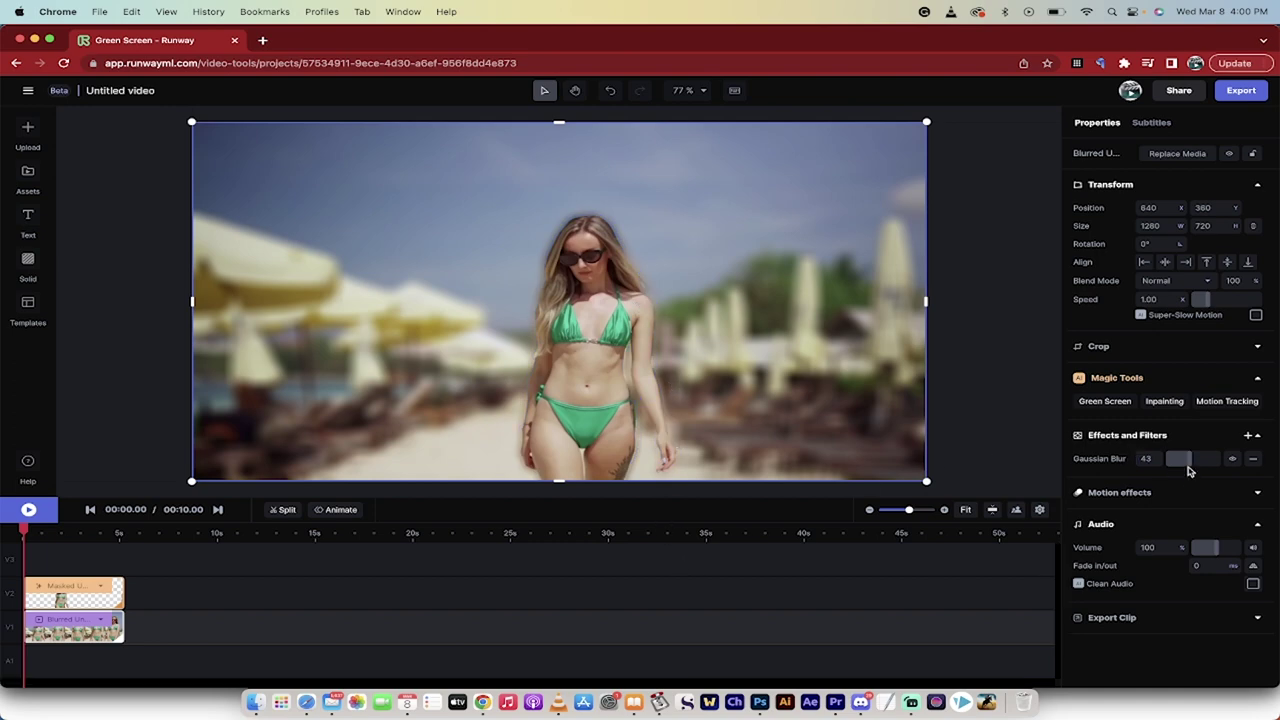
{"action": "mouse_move", "coordinate": [1190, 465]}
{"action": "left_mouse_down"}
{"action": "mouse_move", "coordinate": [1170, 466]}
{"action": "mouse_move", "coordinate": [1186, 466]}
{"action": "left_mouse_up"}
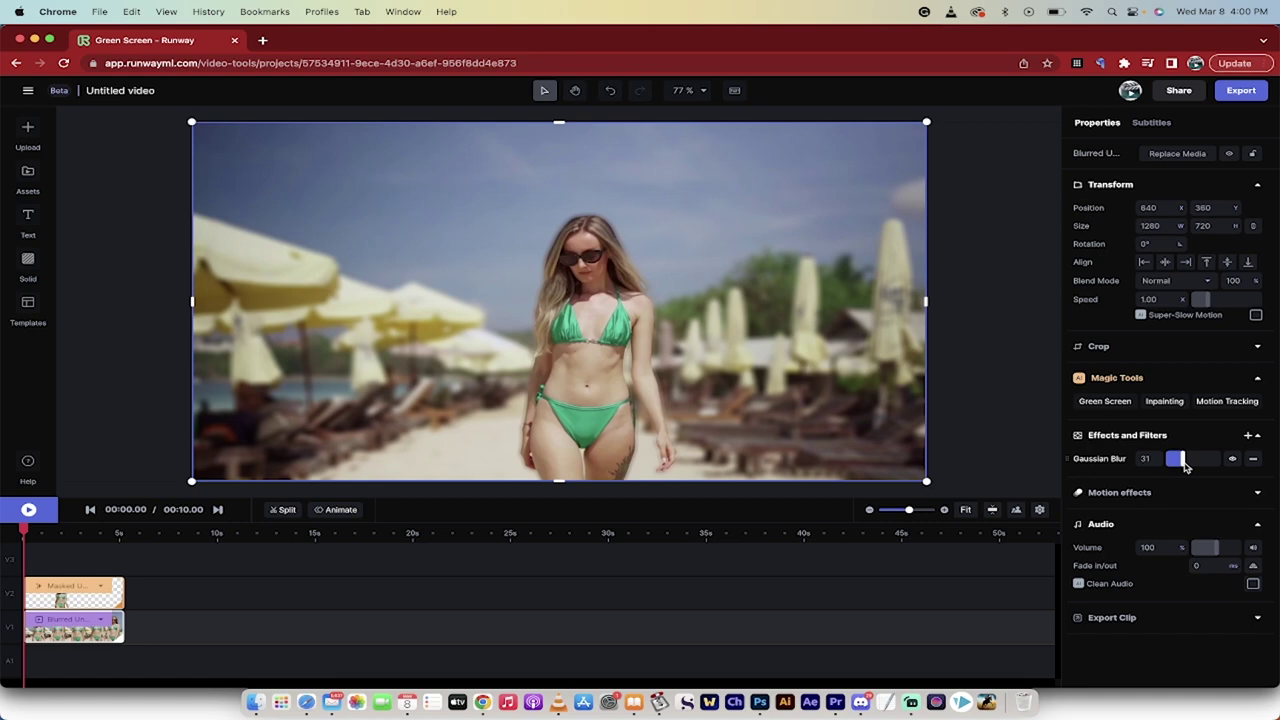
{"action": "left_click_drag", "start_coordinate": [1184, 464], "coordinate": [1183, 464]}
Export the project as the 720p MP4 'Untitled video 720p' and follow its progress in Assets.
{"action": "left_click", "coordinate": [1238, 92]}
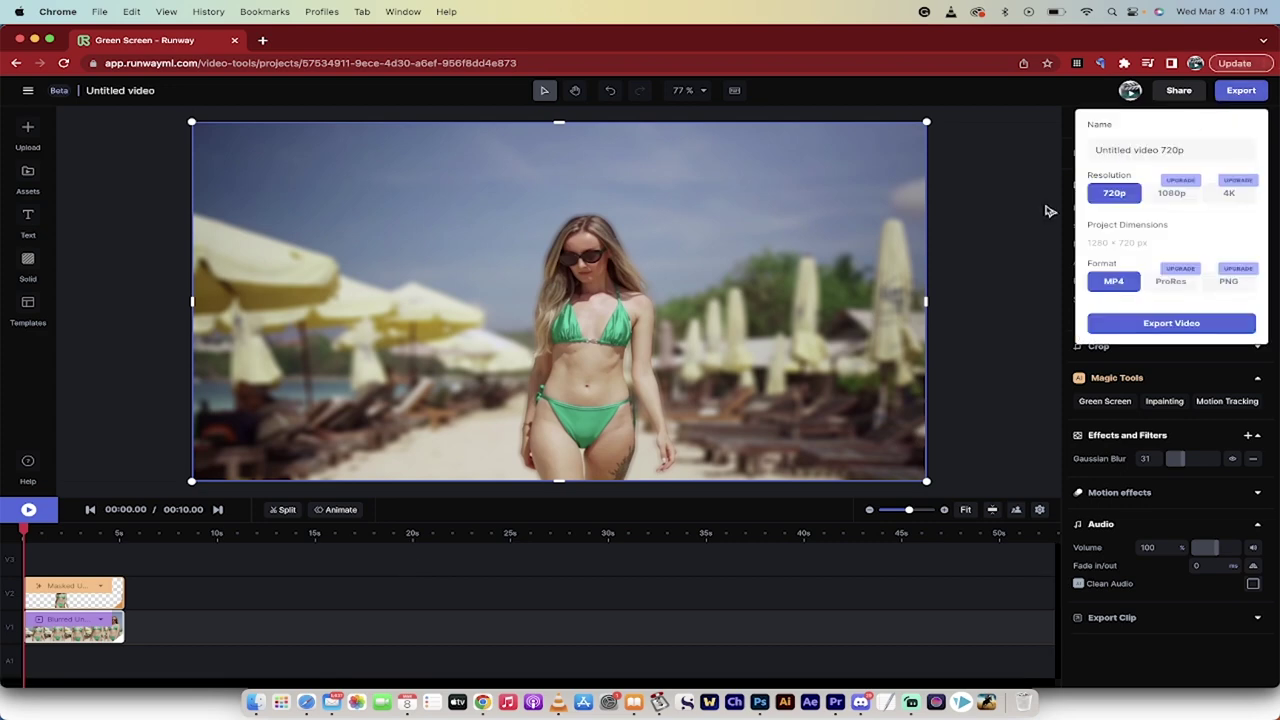
{"action": "left_click", "coordinate": [1150, 330]}
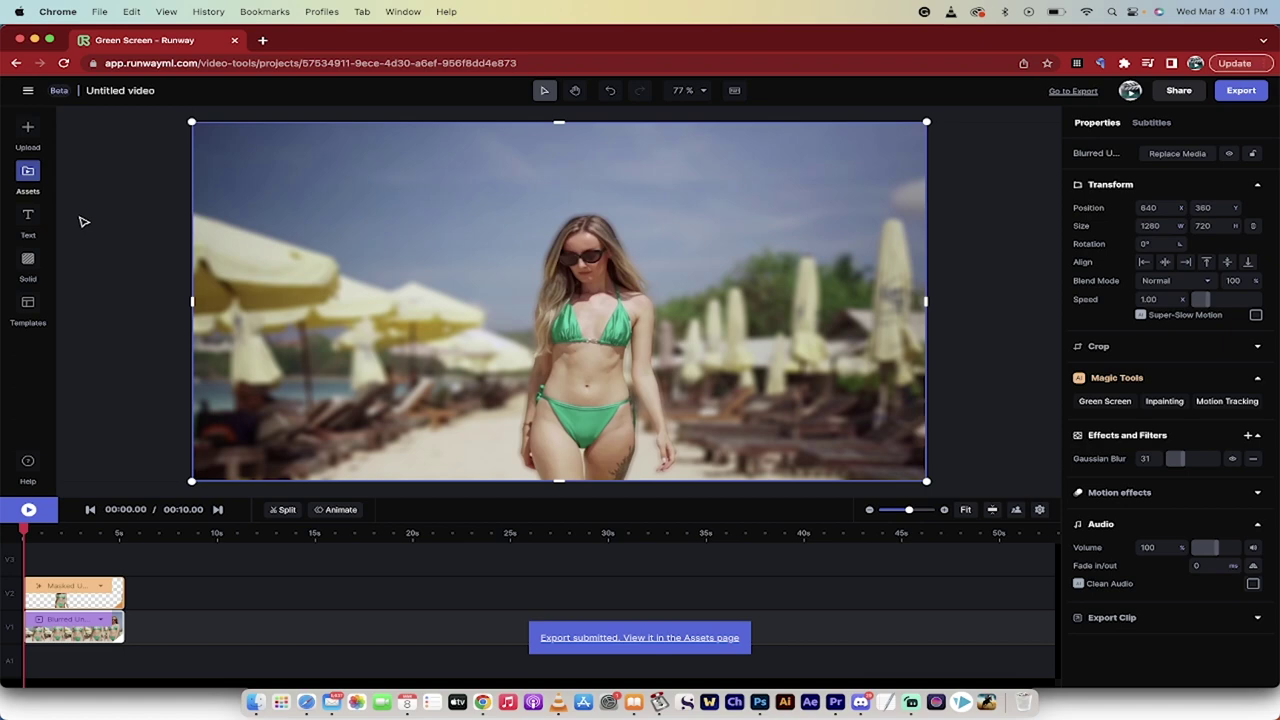
{"action": "left_click", "coordinate": [28, 173]}
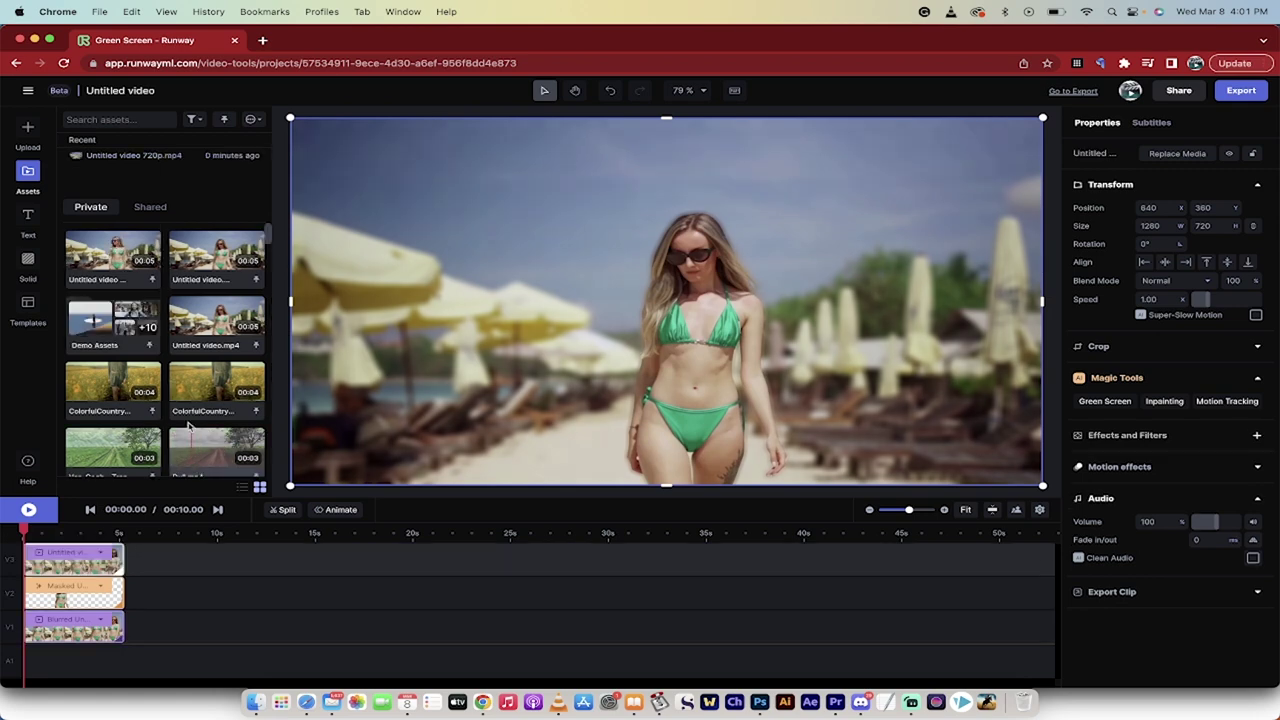
Play and pause the timeline to preview the 720p export on the top track.
{"action": "key", "text": "space"}
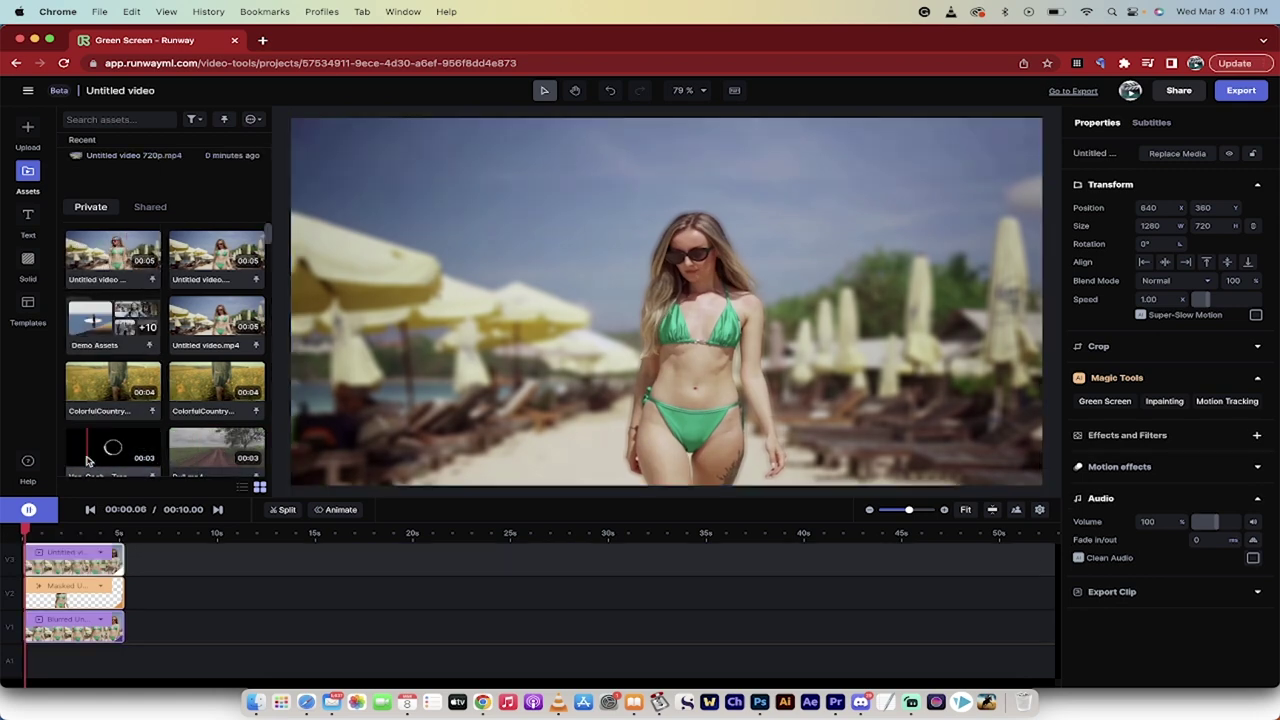
{"action": "key", "text": "space"}
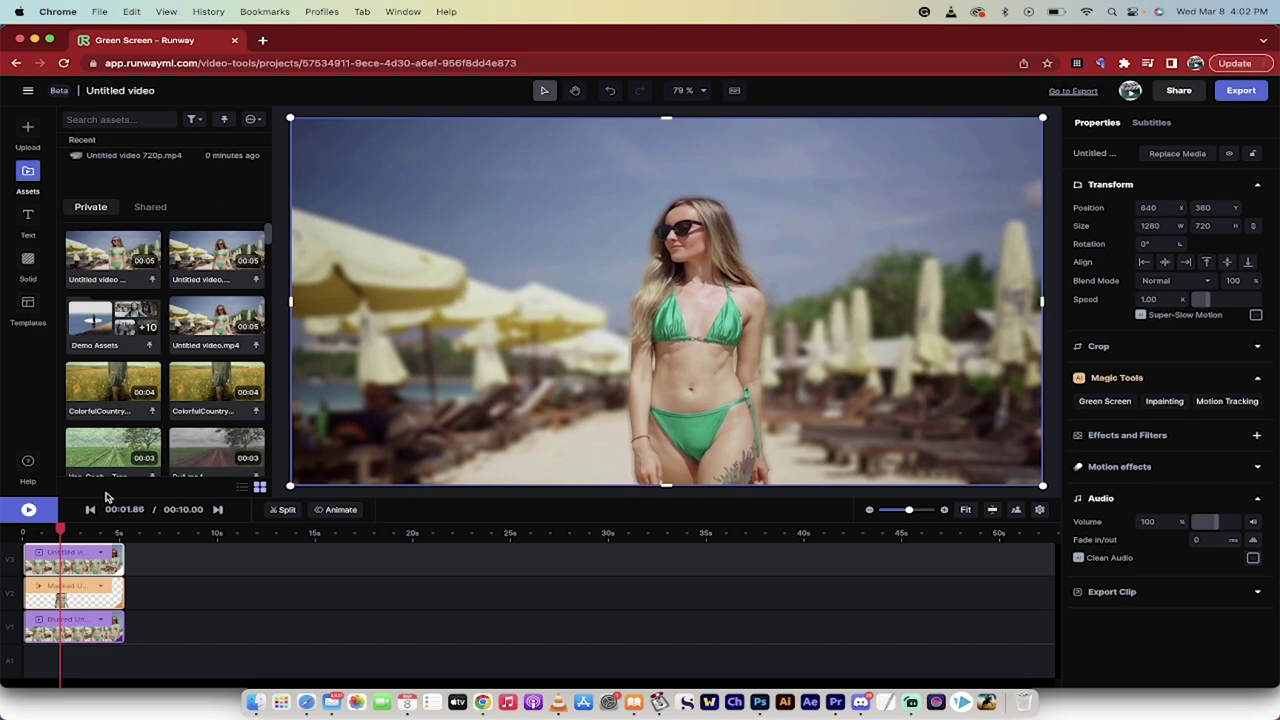